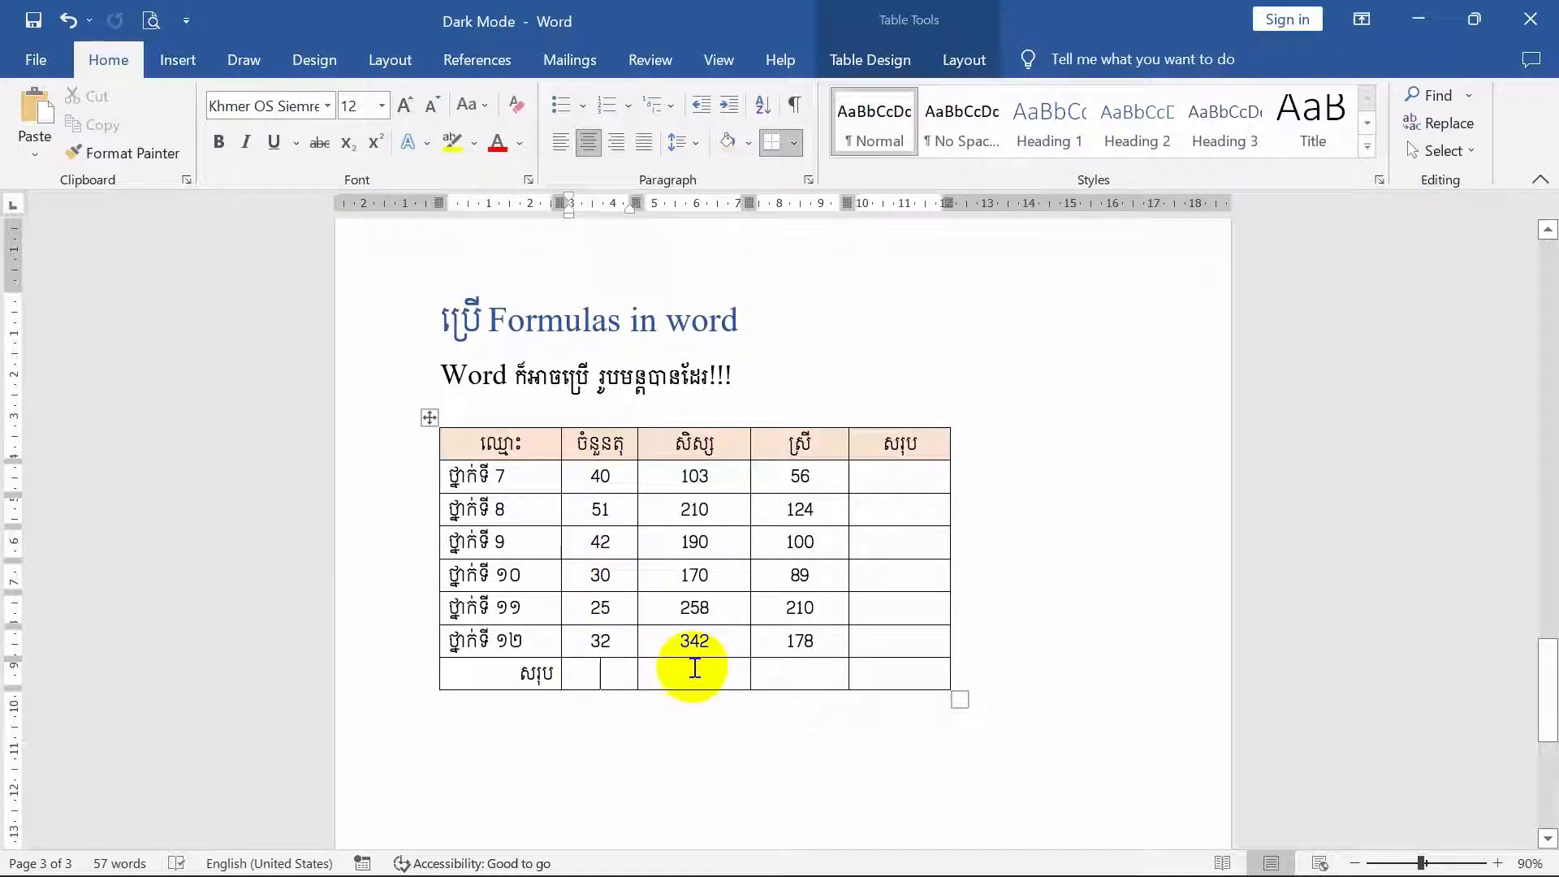
pyautogui.click(817, 674)
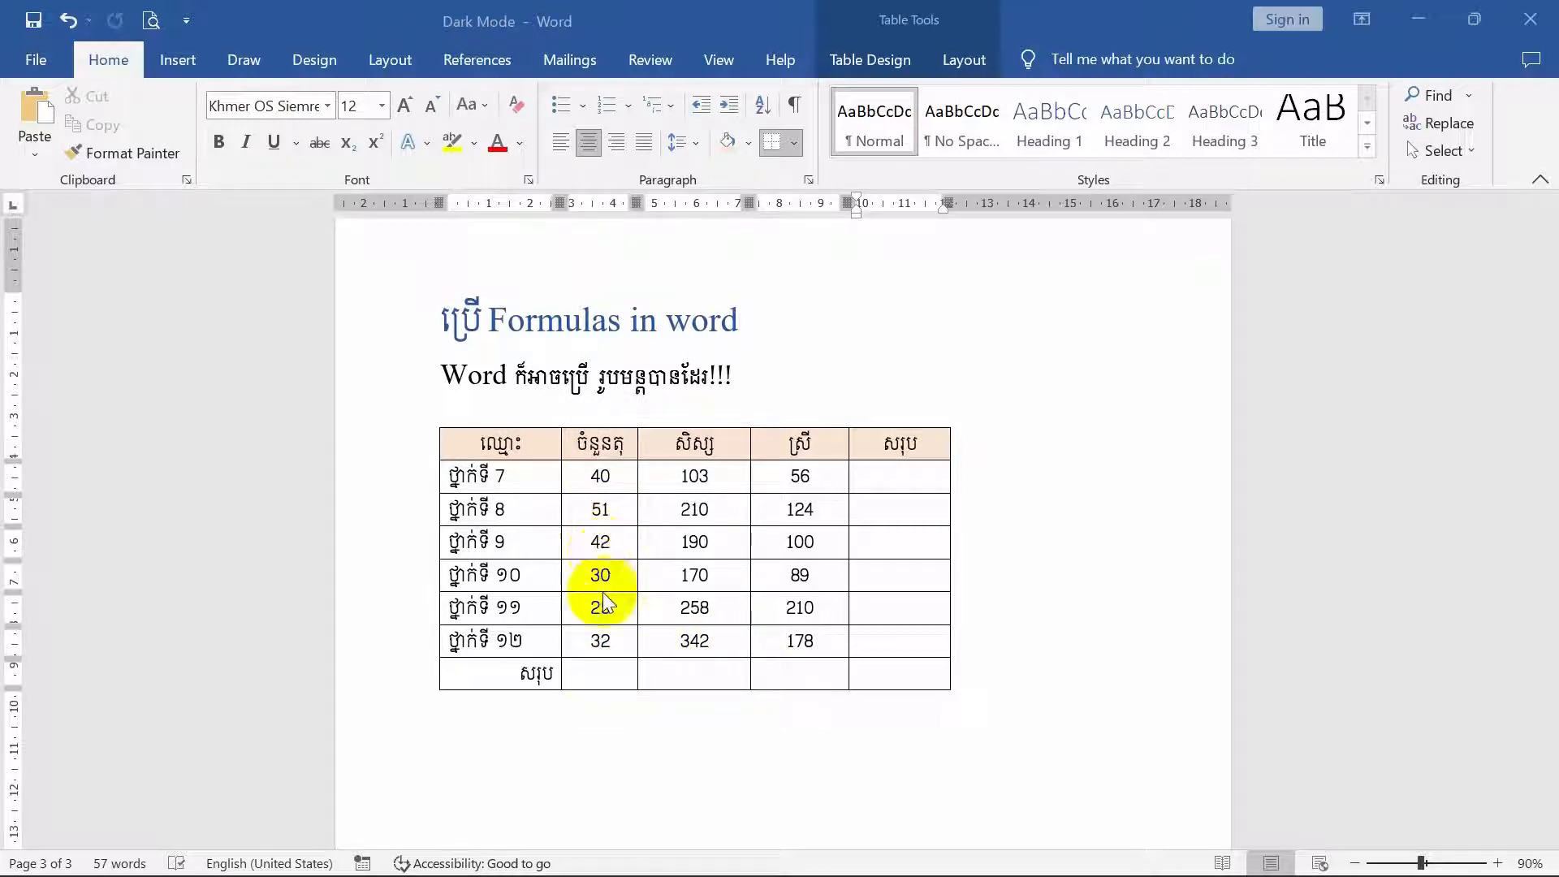
pyautogui.click(594, 674)
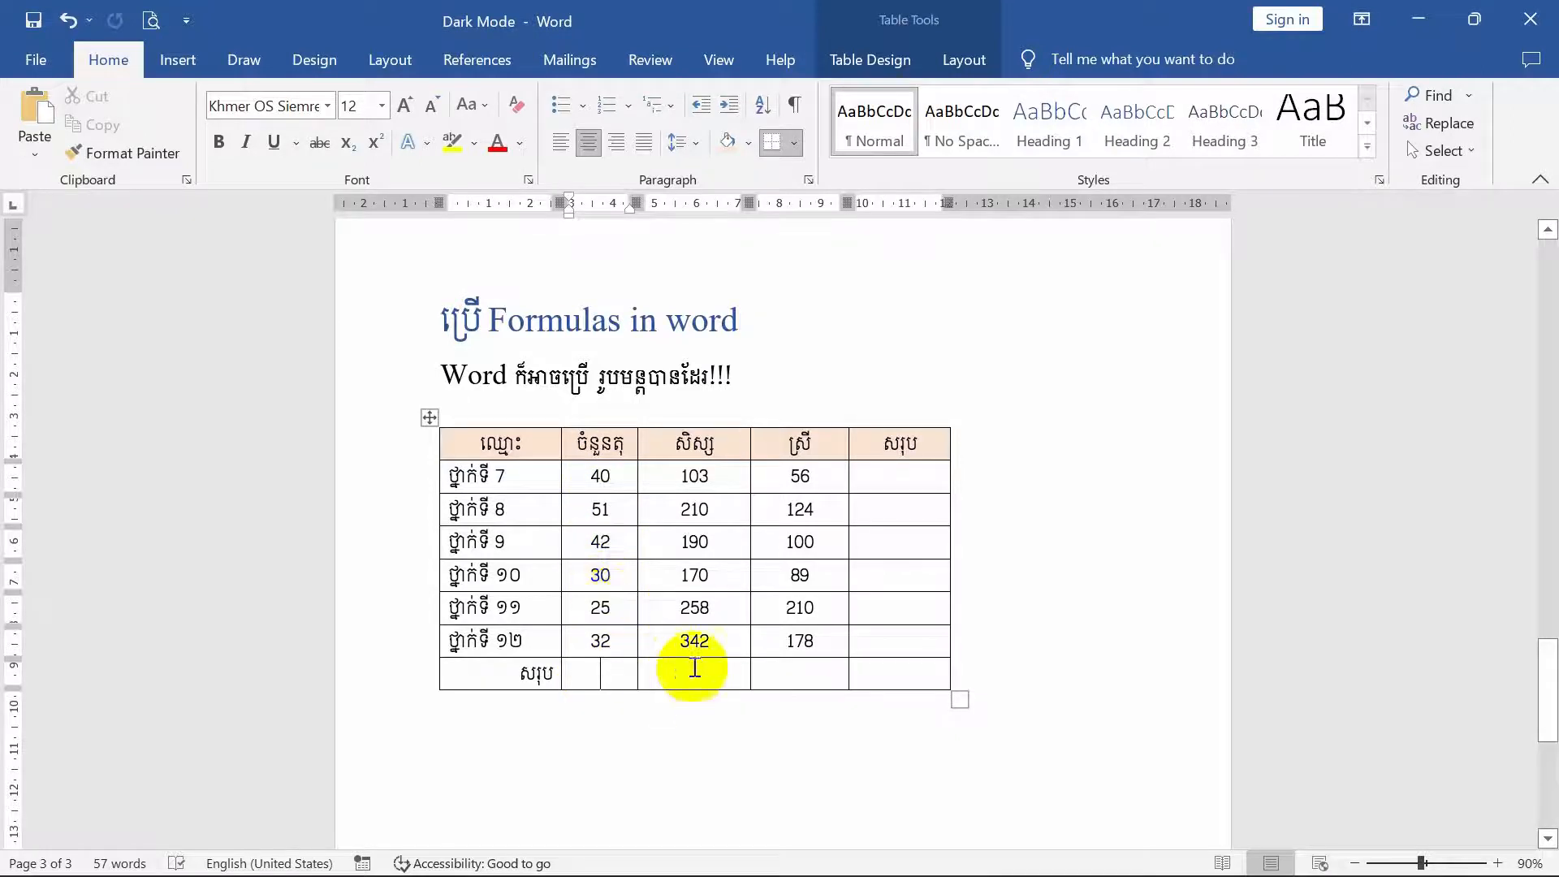
pyautogui.click(816, 675)
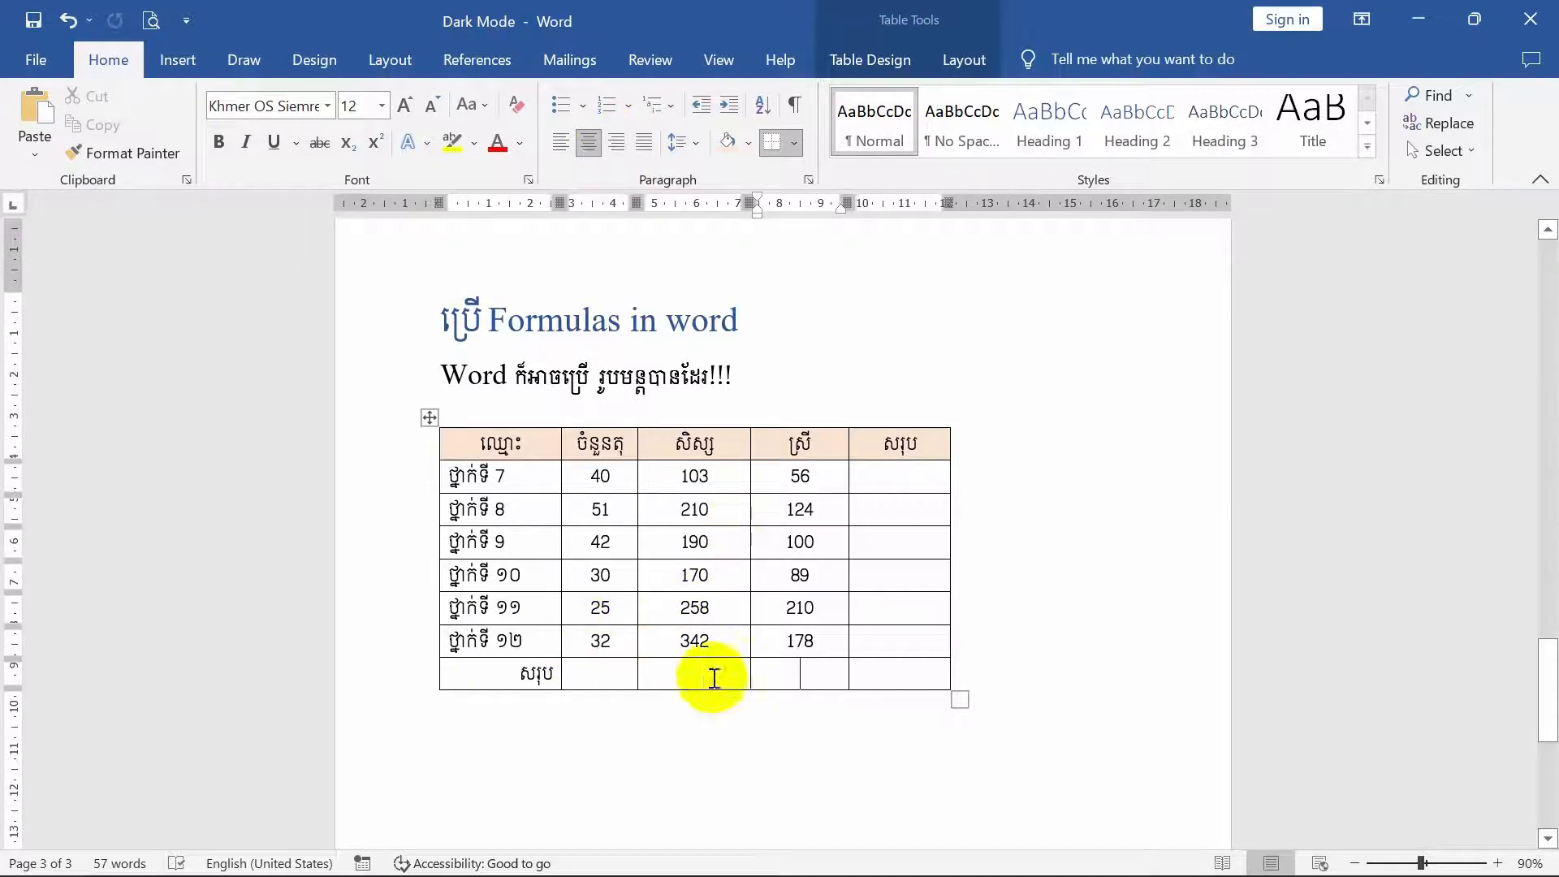
pyautogui.click(606, 675)
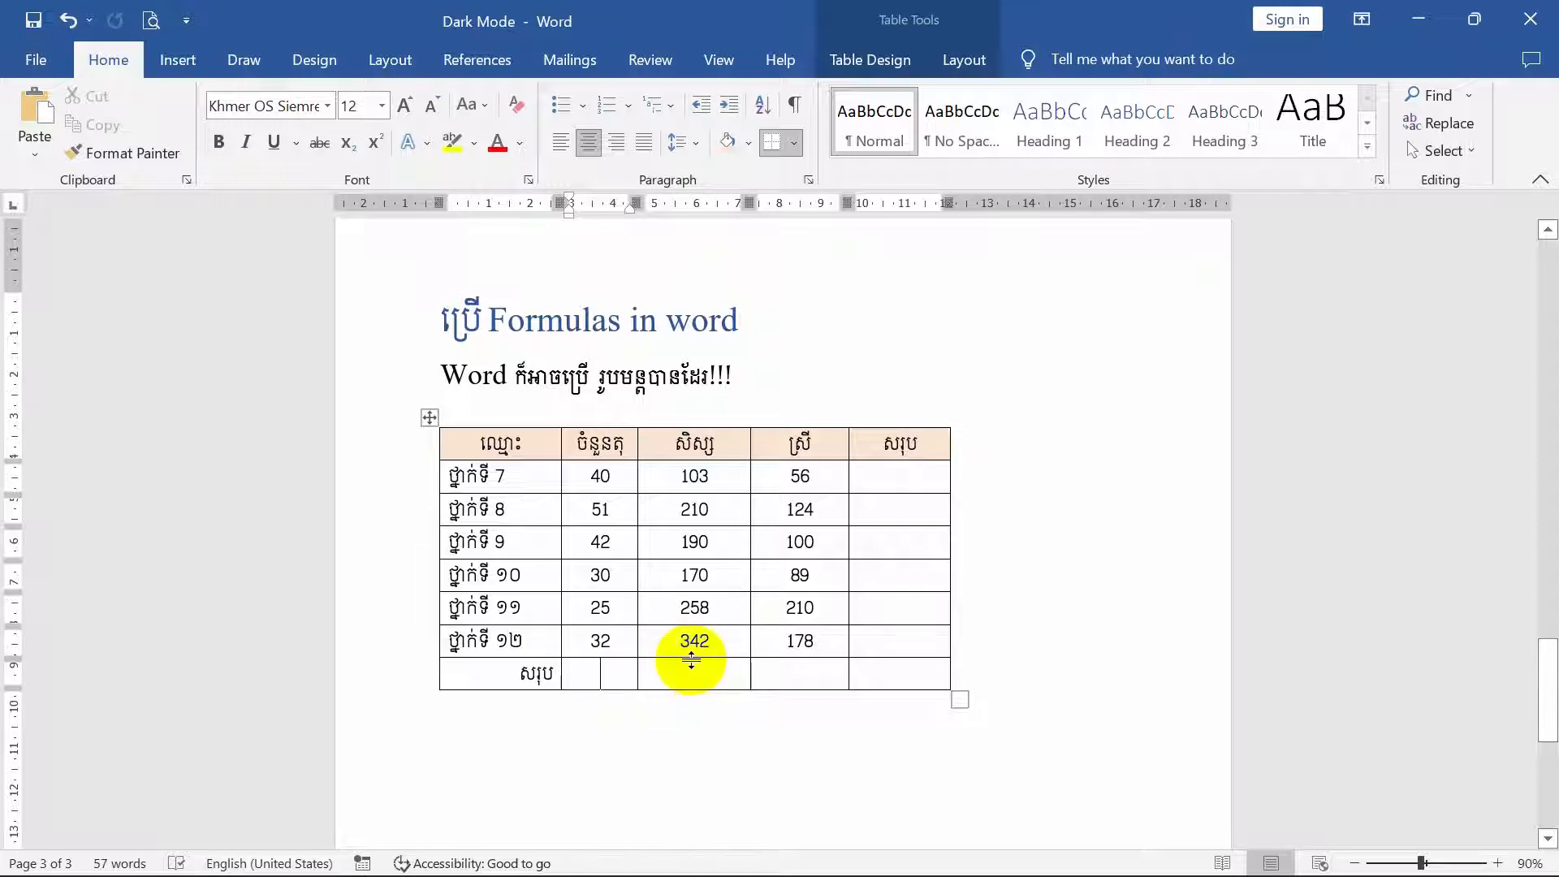
pyautogui.click(772, 670)
pyautogui.click(911, 647)
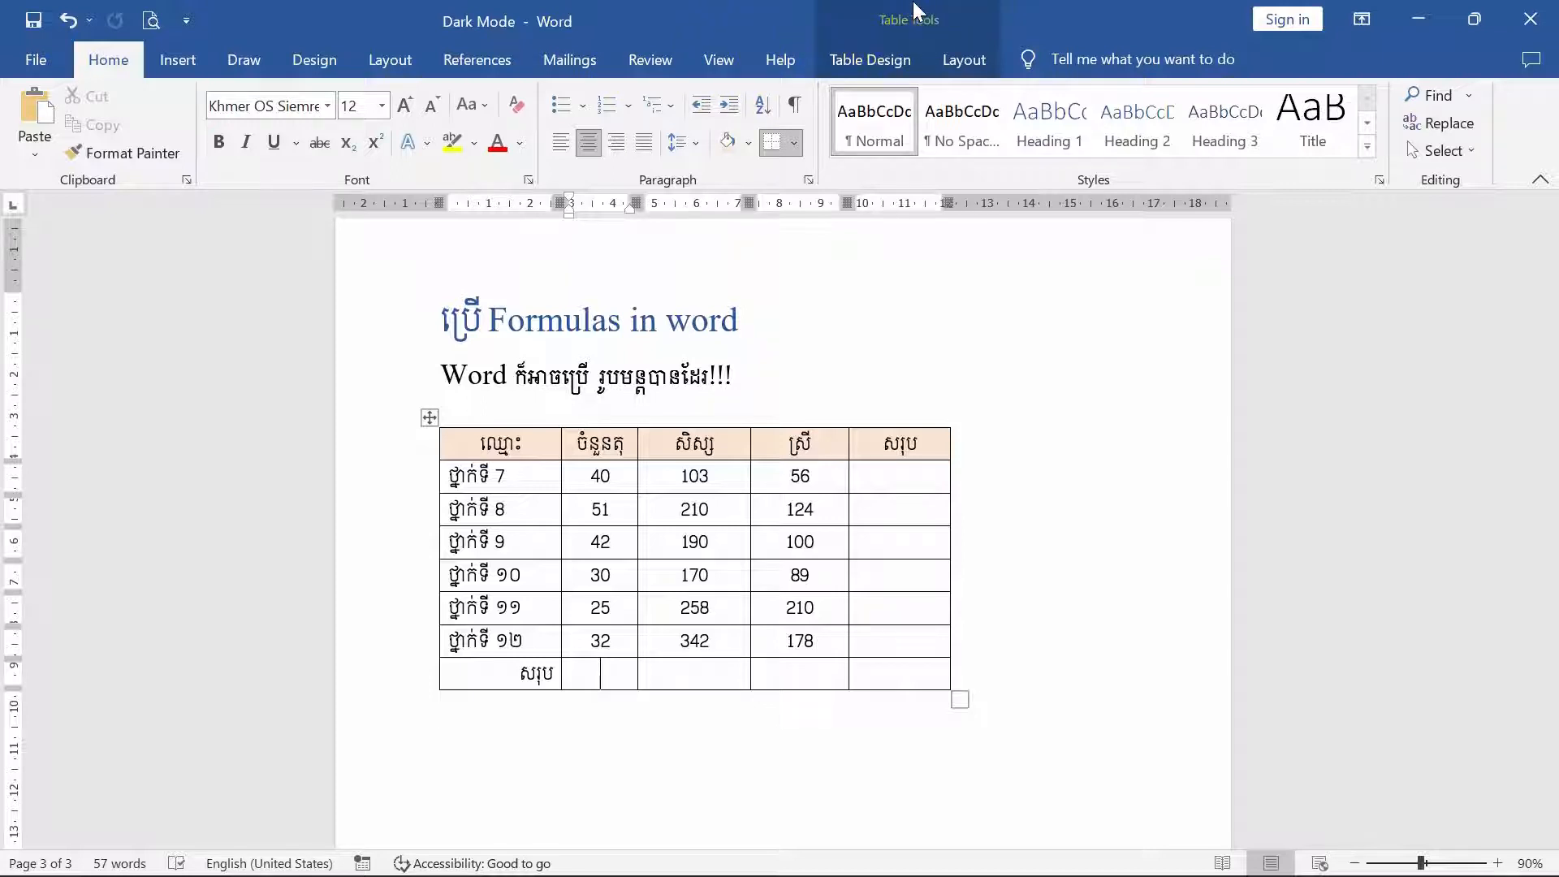
# - Insert the formula =SUM(ABOVE) in the total-row cell of the table's second column (ចំនួនតុ)
pyautogui.click(964, 65)
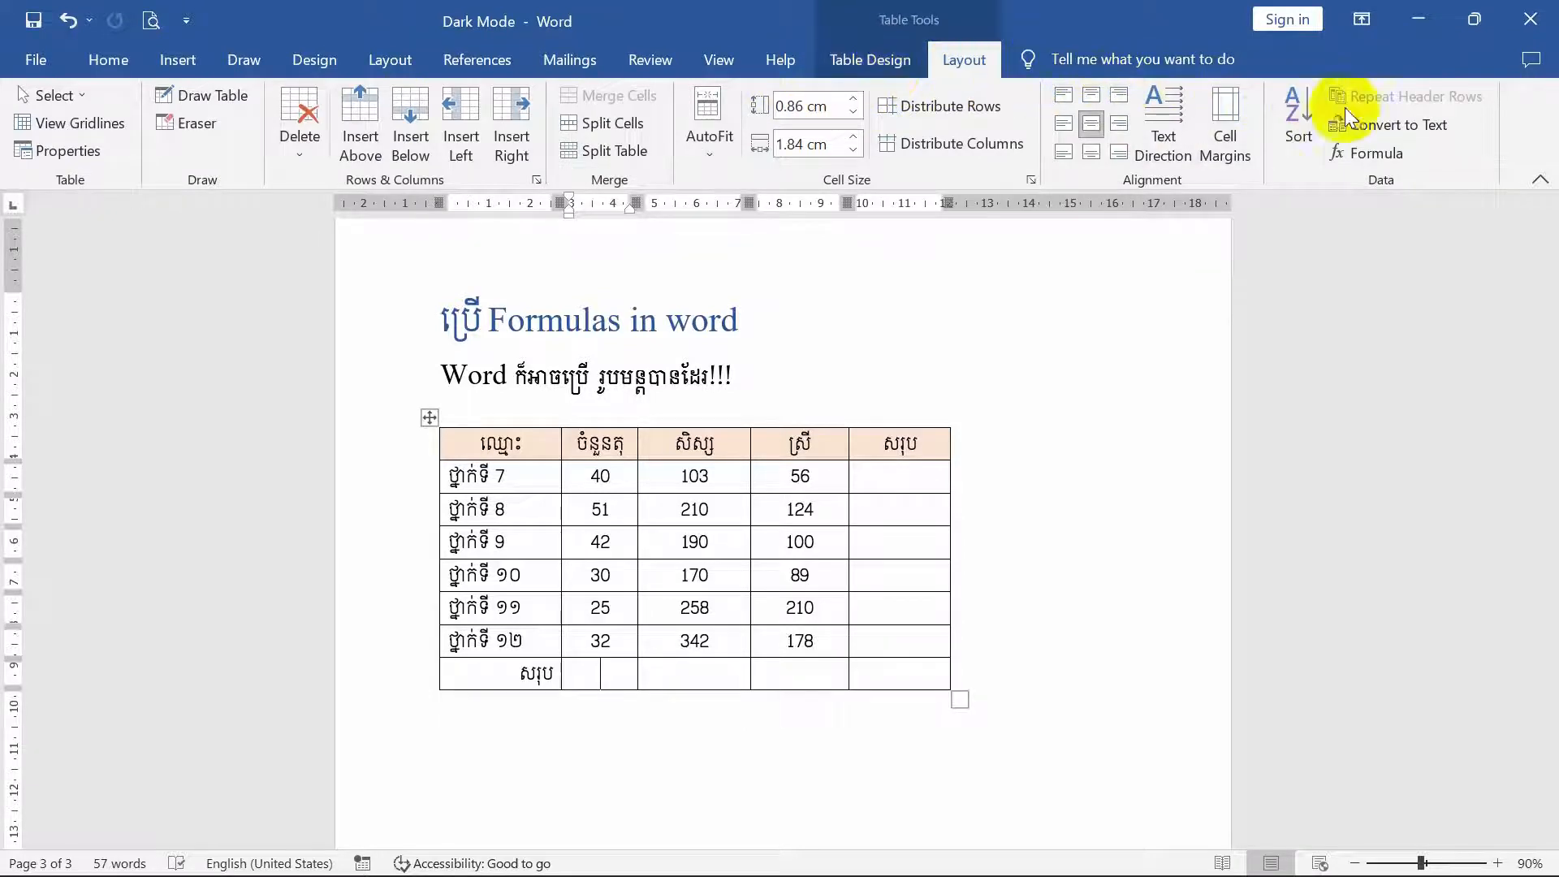
pyautogui.click(1385, 163)
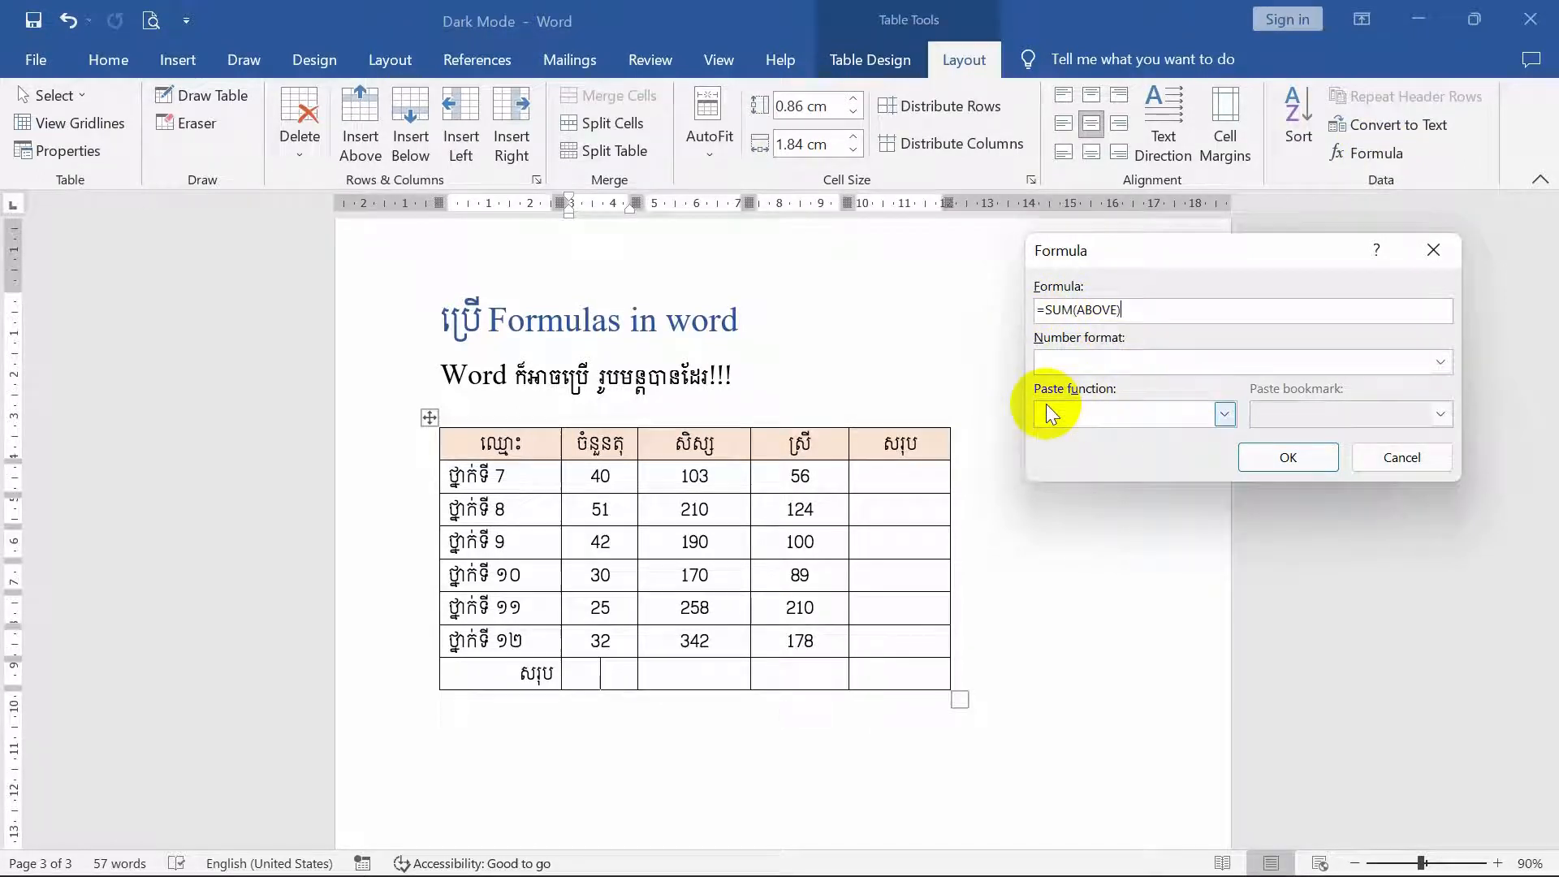
pyautogui.click(1225, 415)
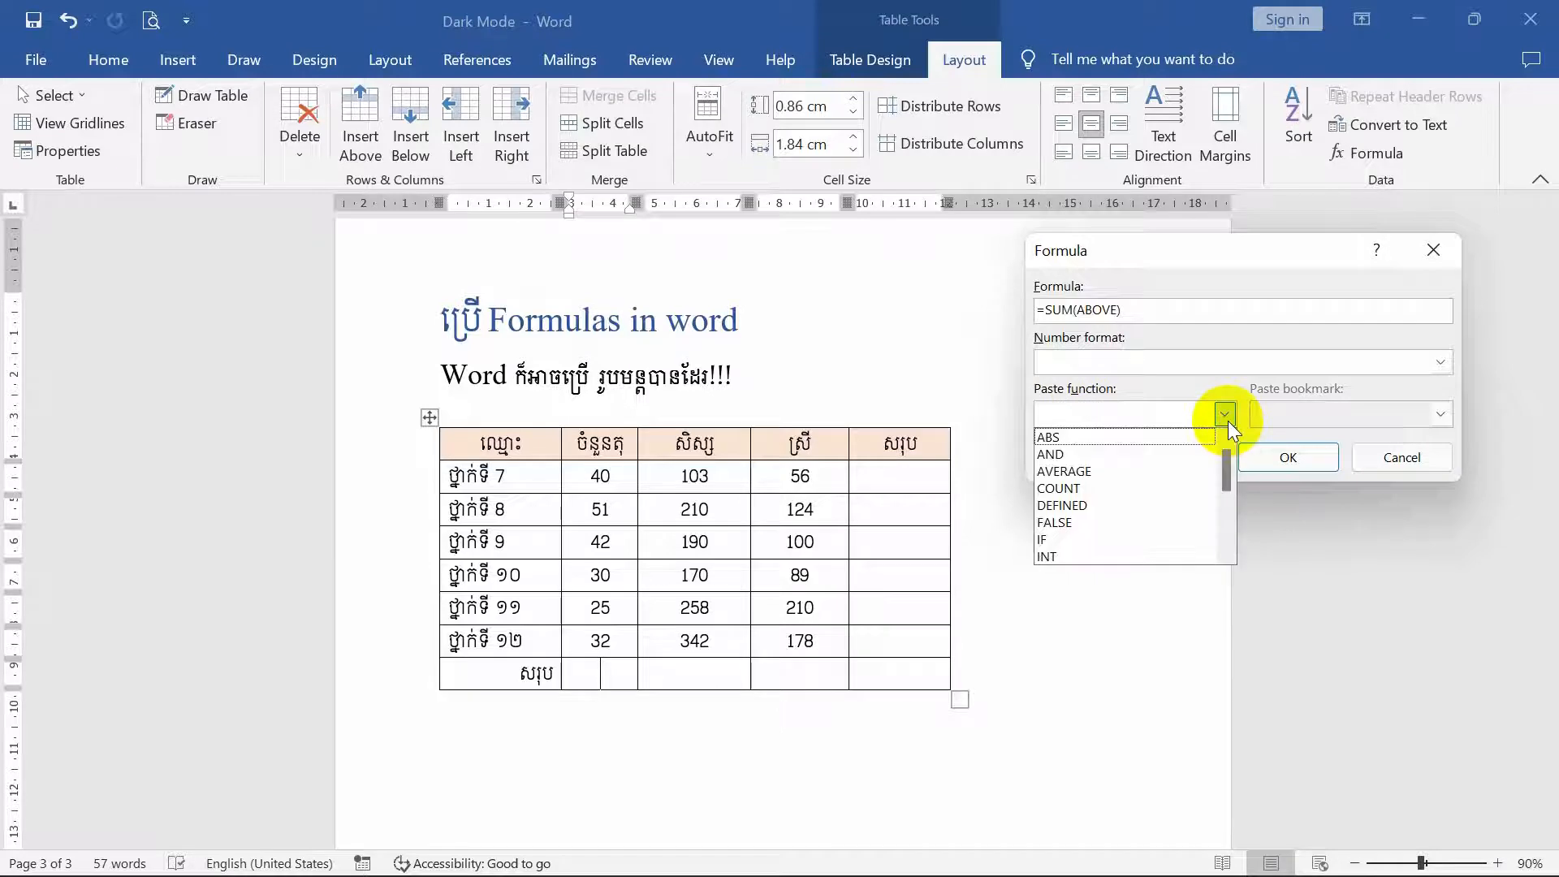
pyautogui.scroll(-1, 1068, 495)
pyautogui.scroll(-5, 1071, 529)
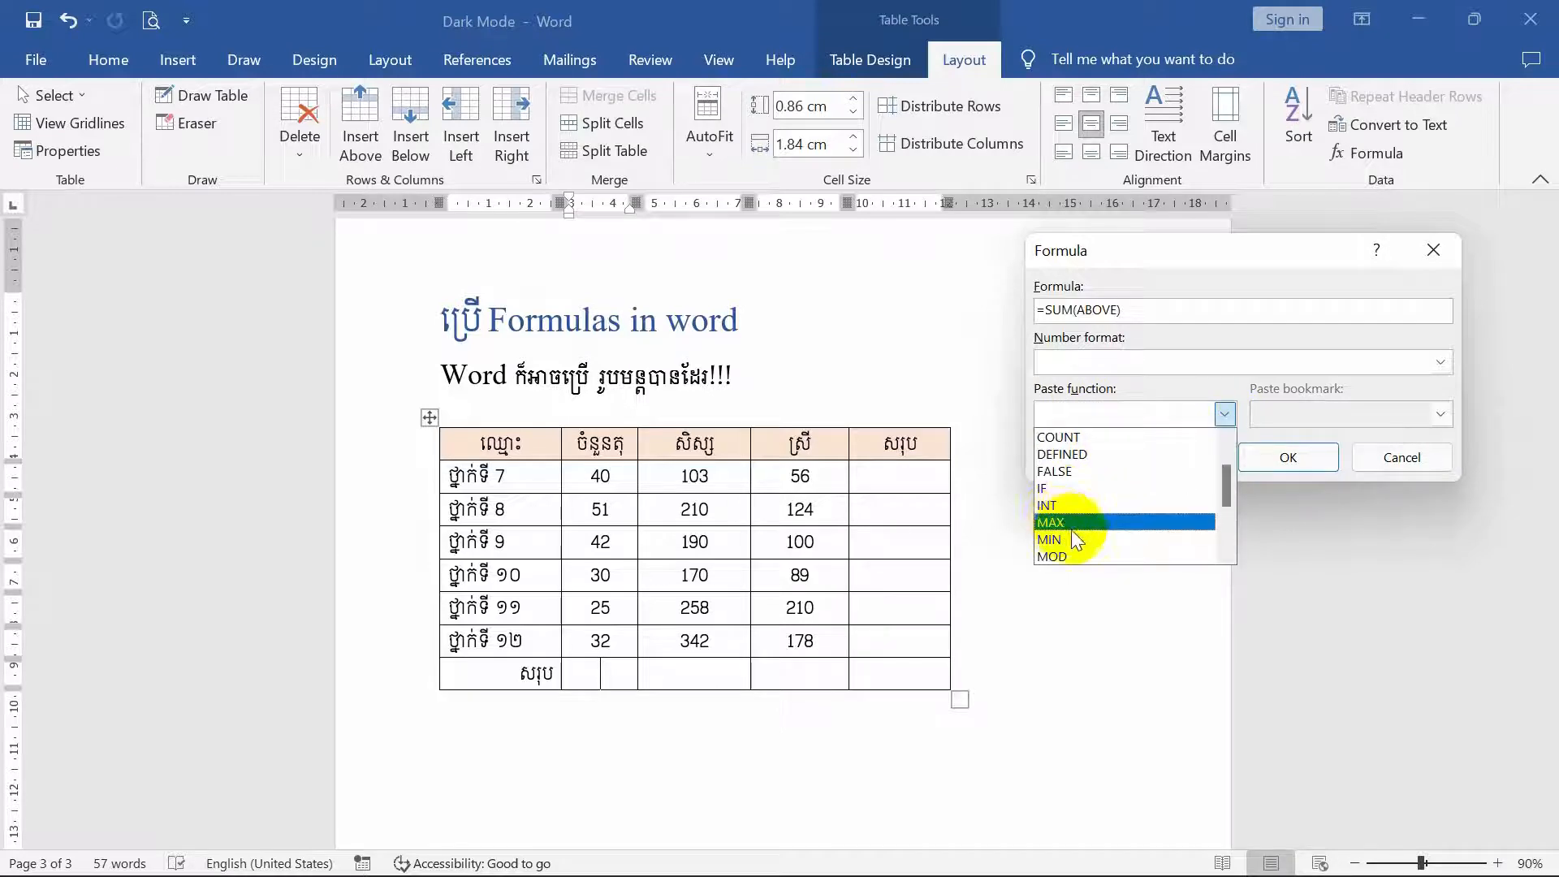
pyautogui.scroll(-1, 1073, 539)
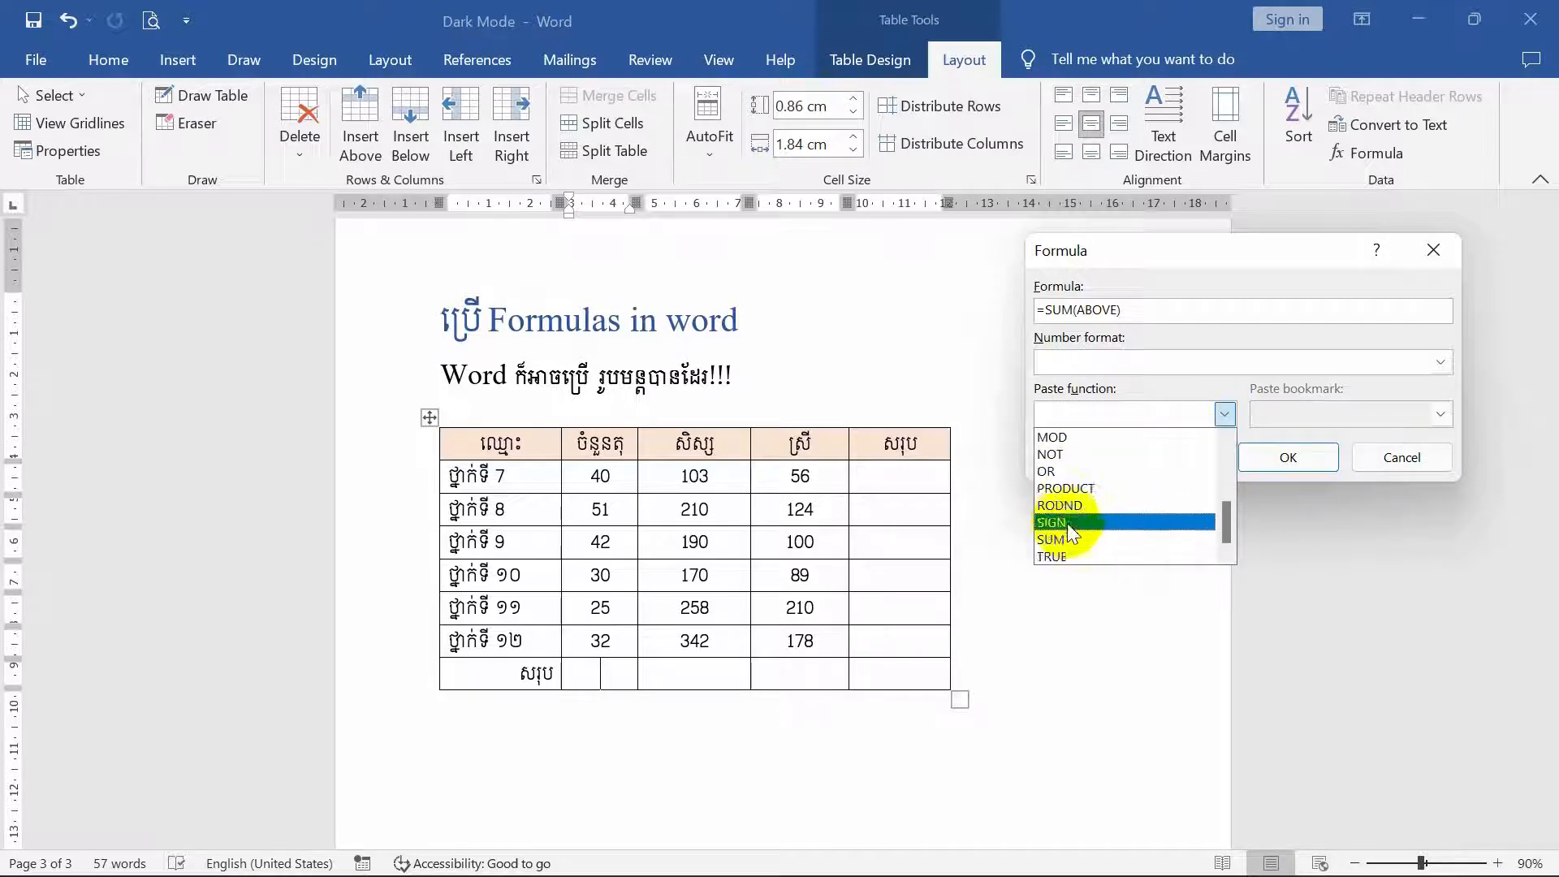
pyautogui.scroll(8, 1090, 520)
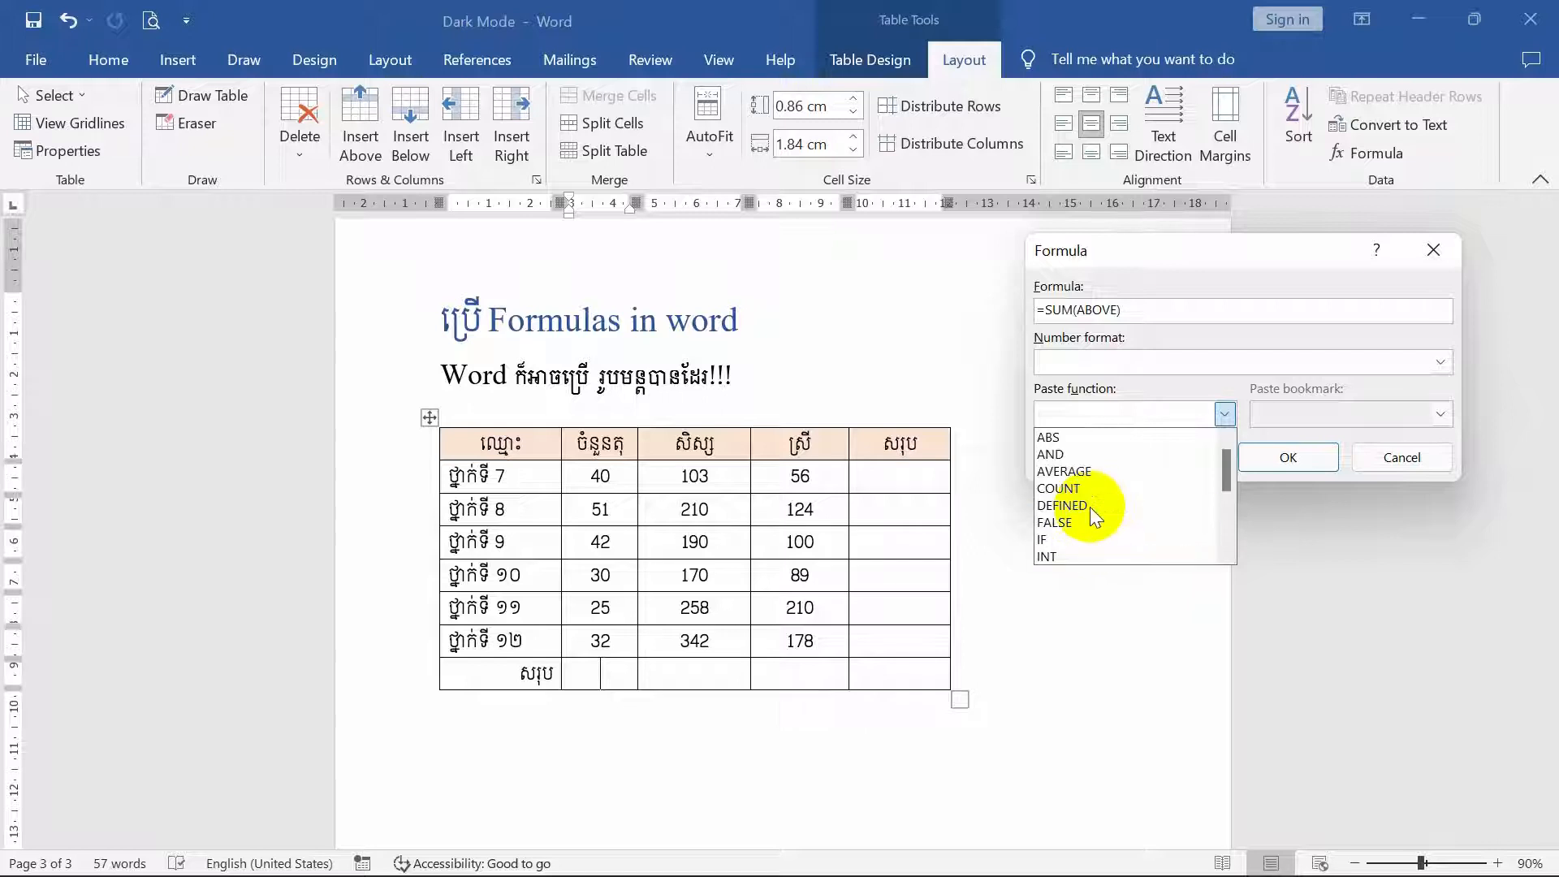
pyautogui.click(1225, 414)
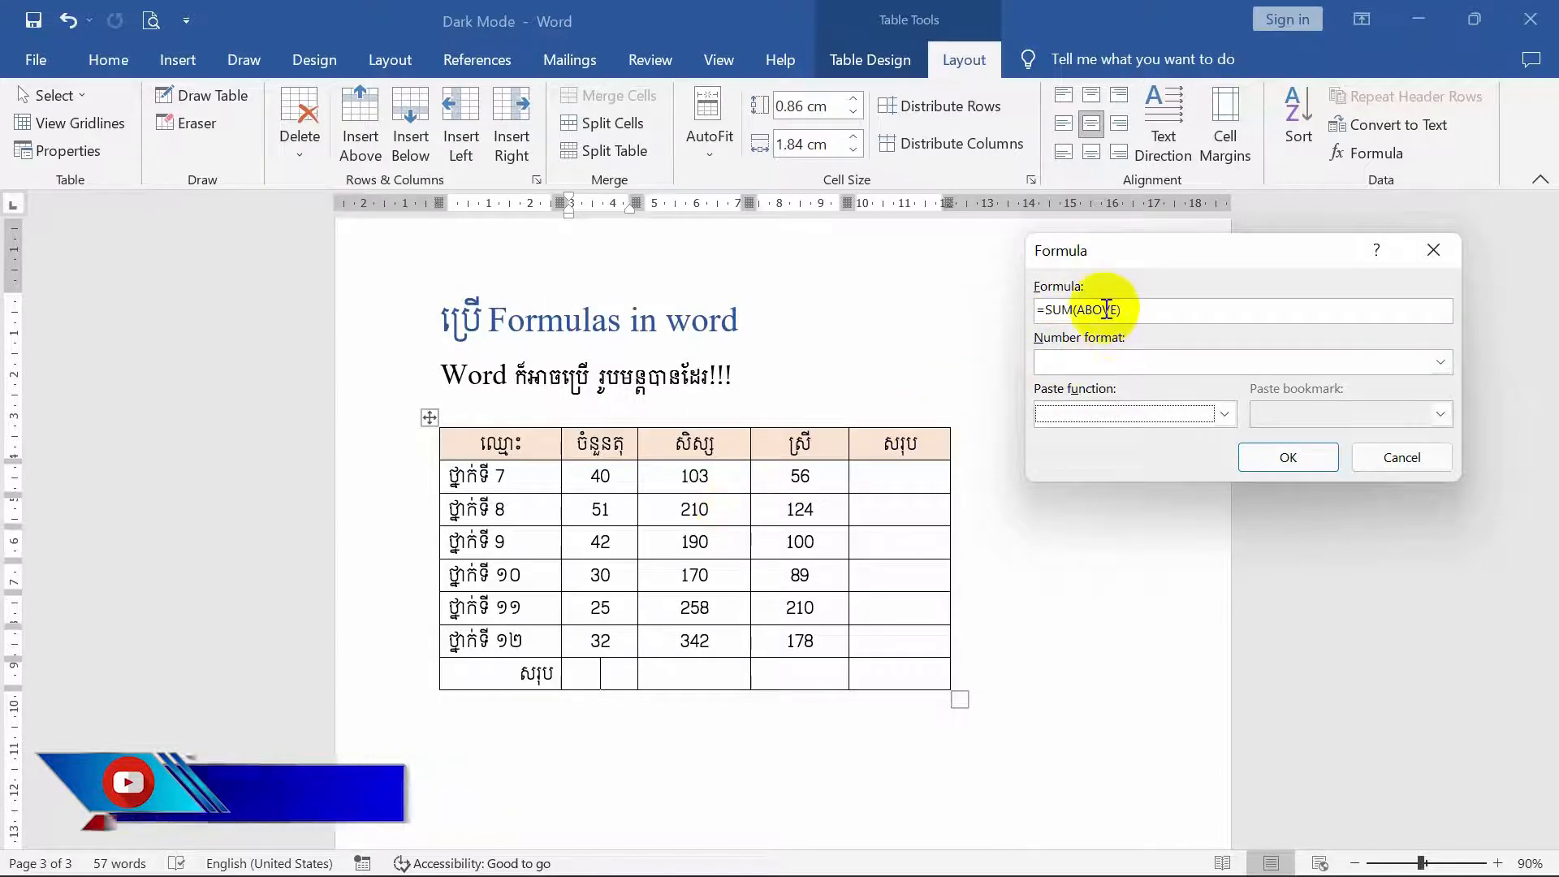
pyautogui.moveTo(1119, 309); pyautogui.dragTo(1081, 307)
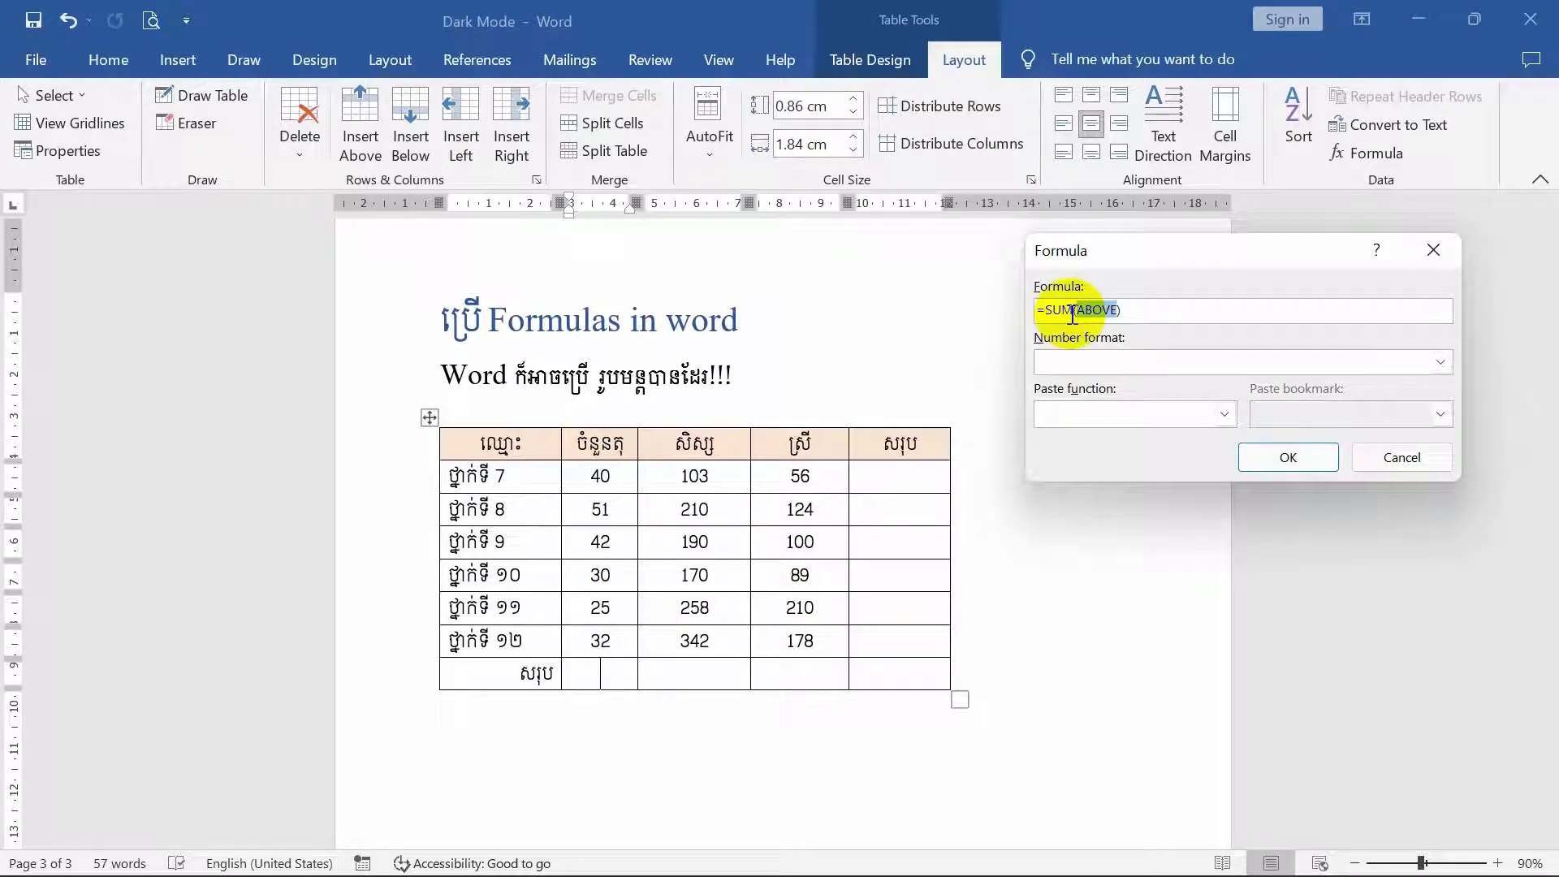
pyautogui.click(1113, 313)
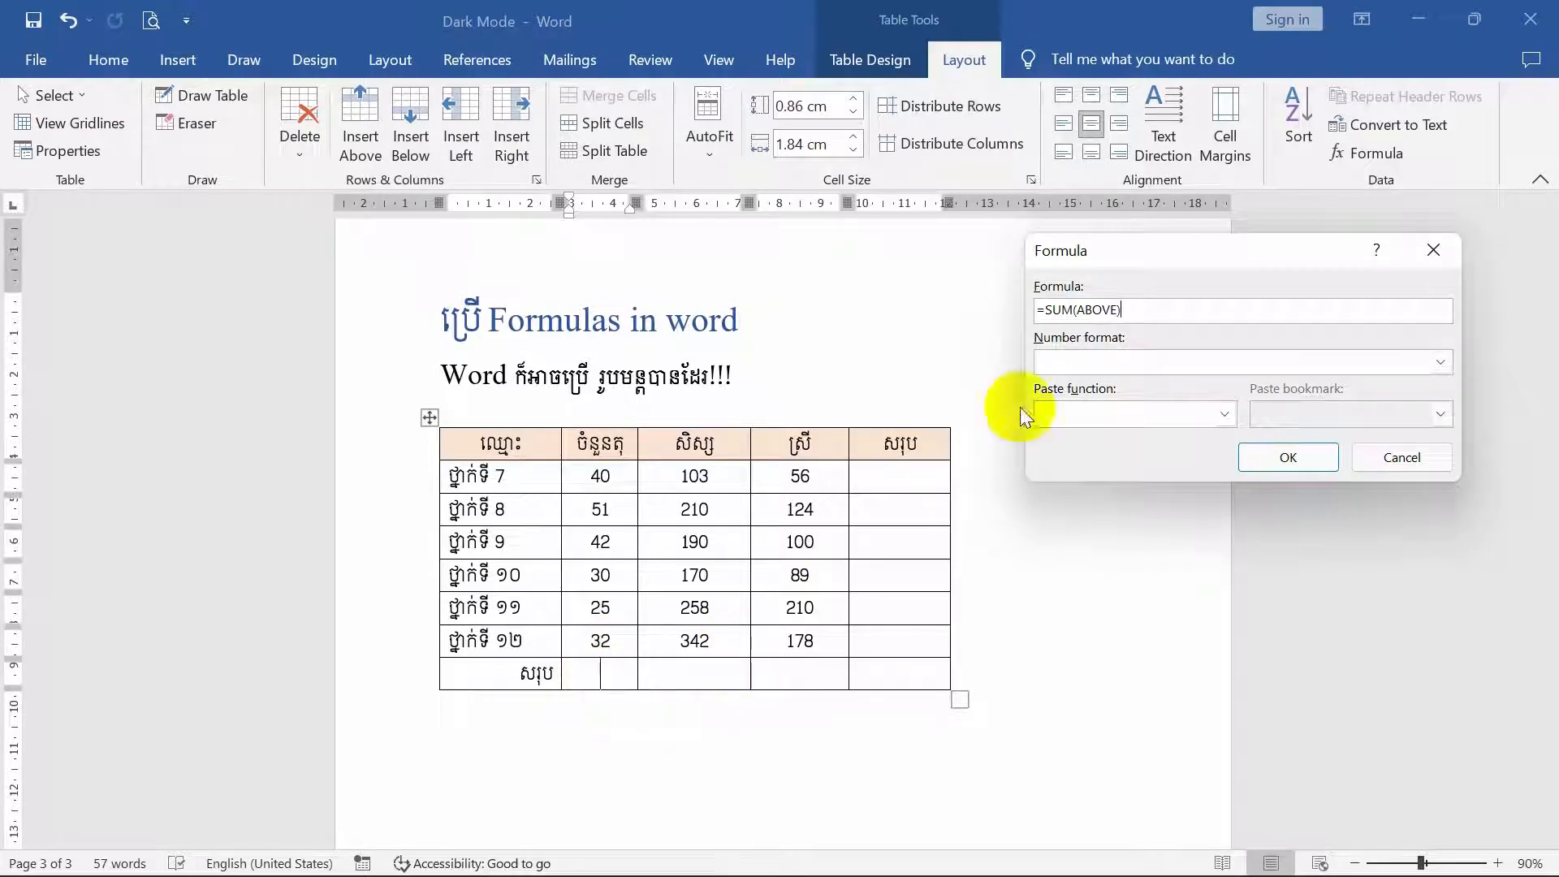
pyautogui.click(1308, 463)
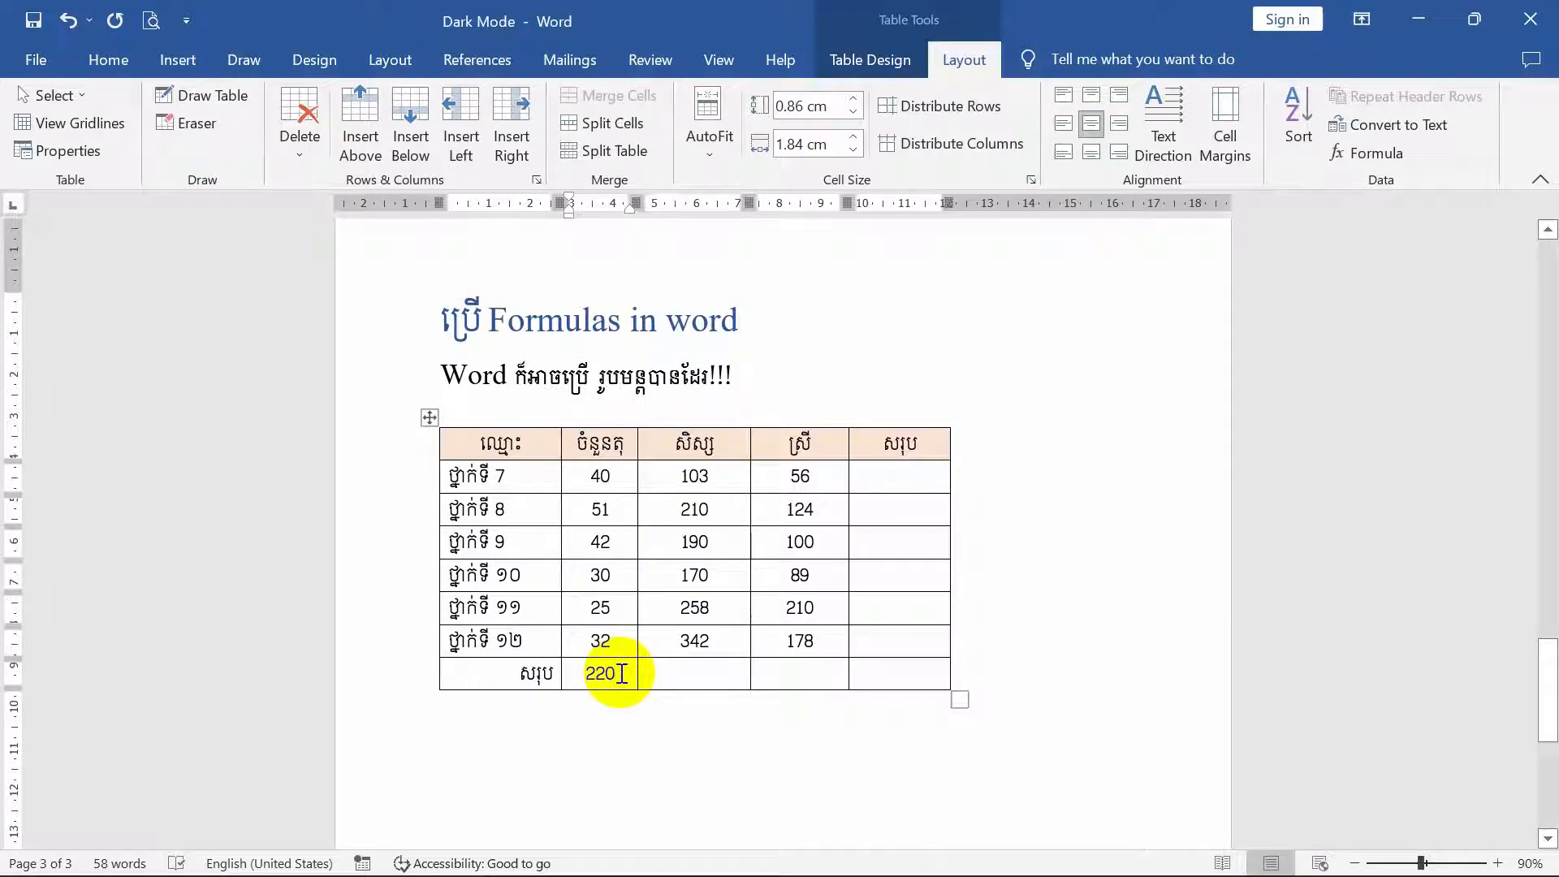
# - Delete the sum field from the second column's total-row cell
pyautogui.moveTo(621, 674); pyautogui.dragTo(588, 675)
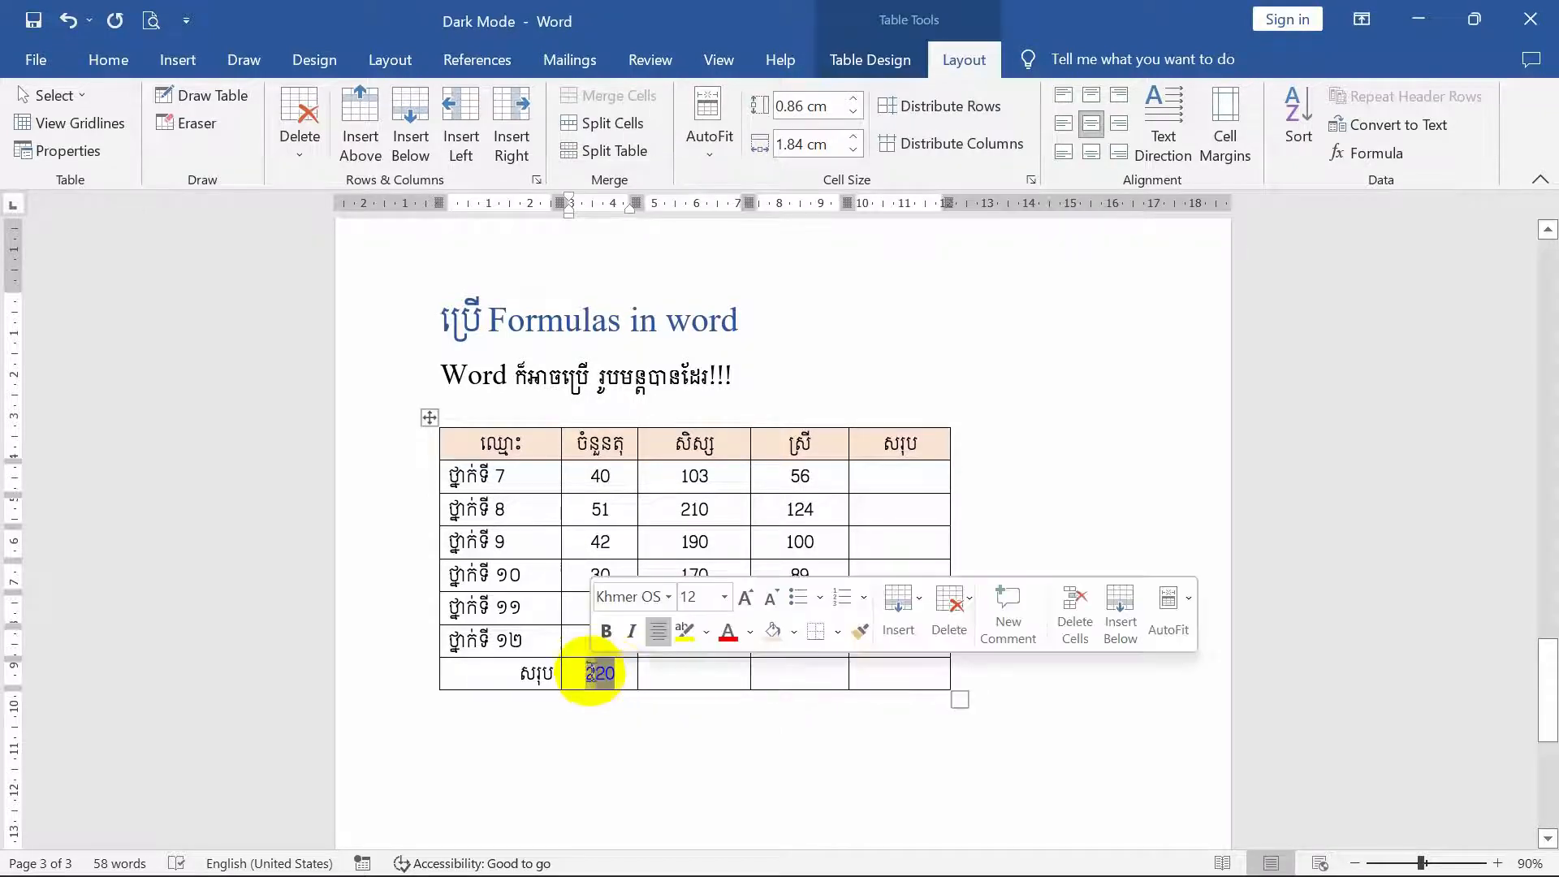
pyautogui.click(622, 676)
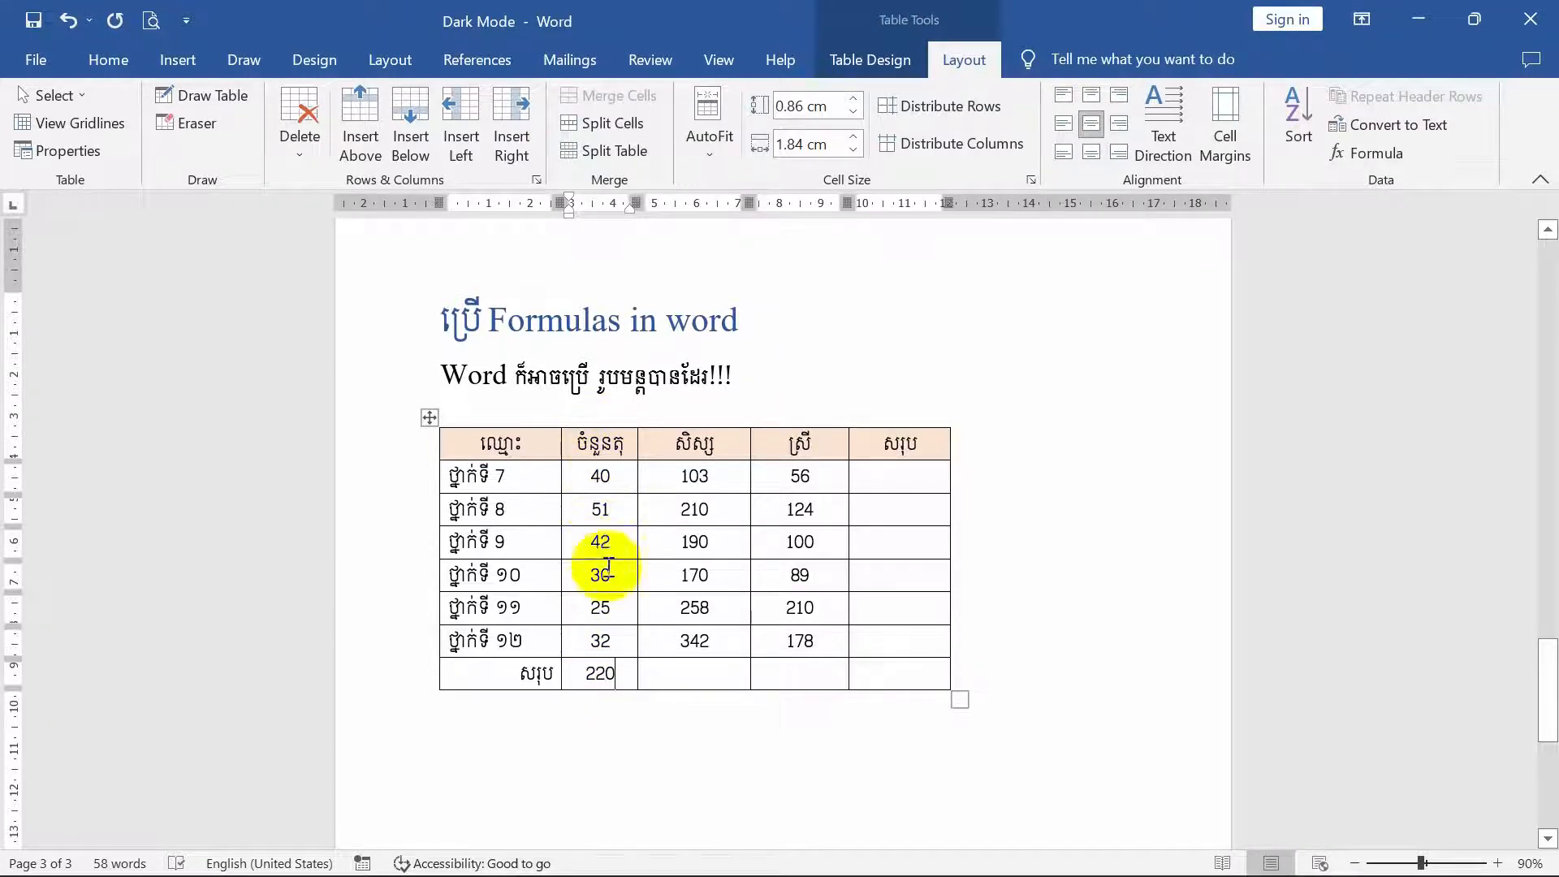
pyautogui.doubleClick(601, 674)
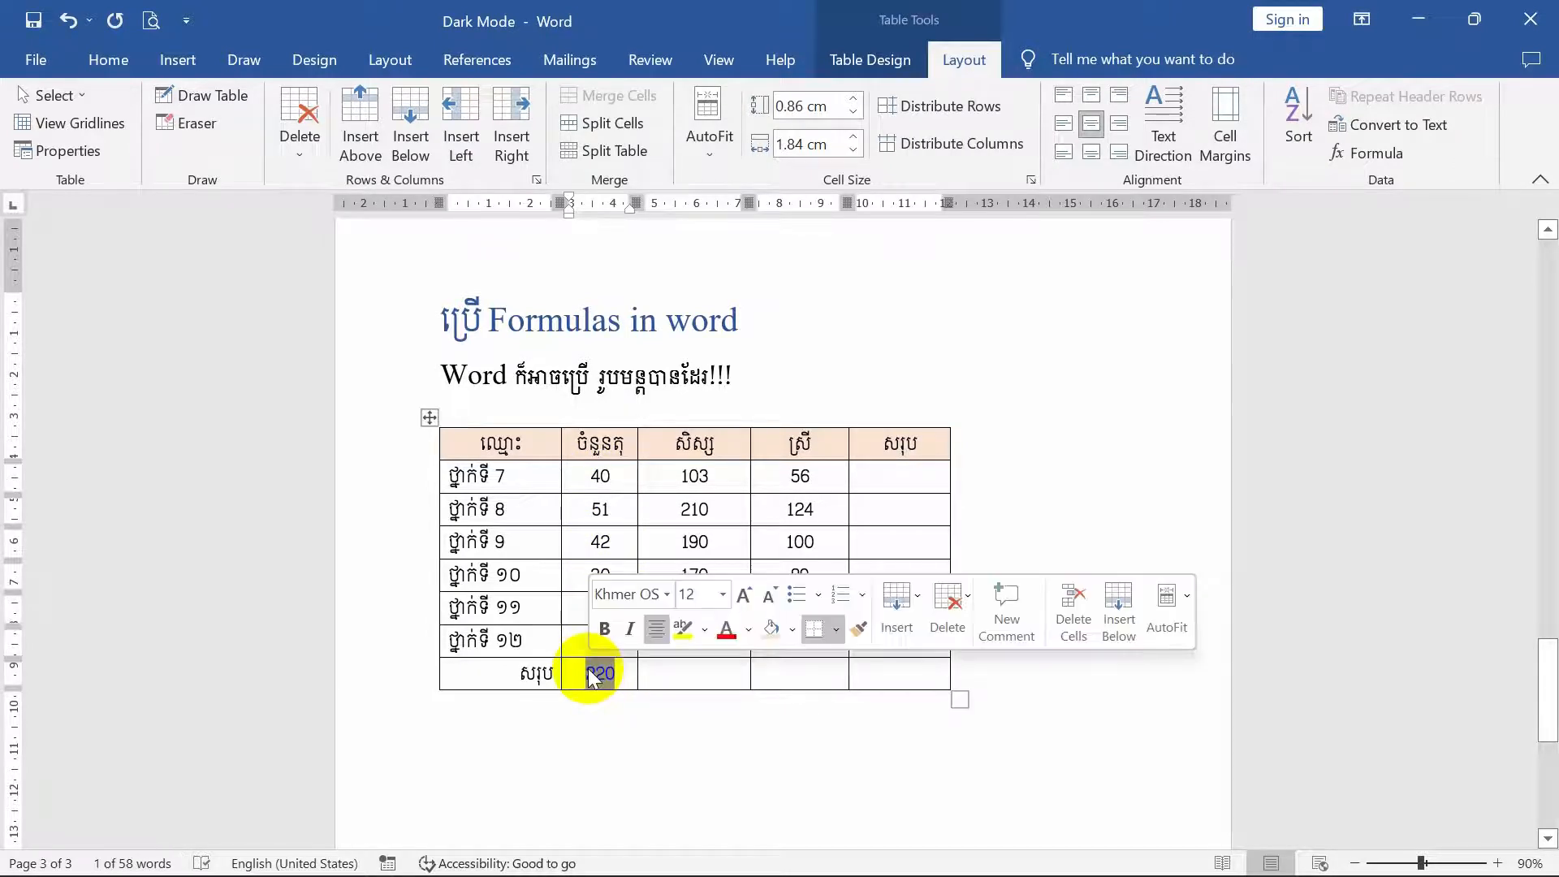
pyautogui.press('Delete')
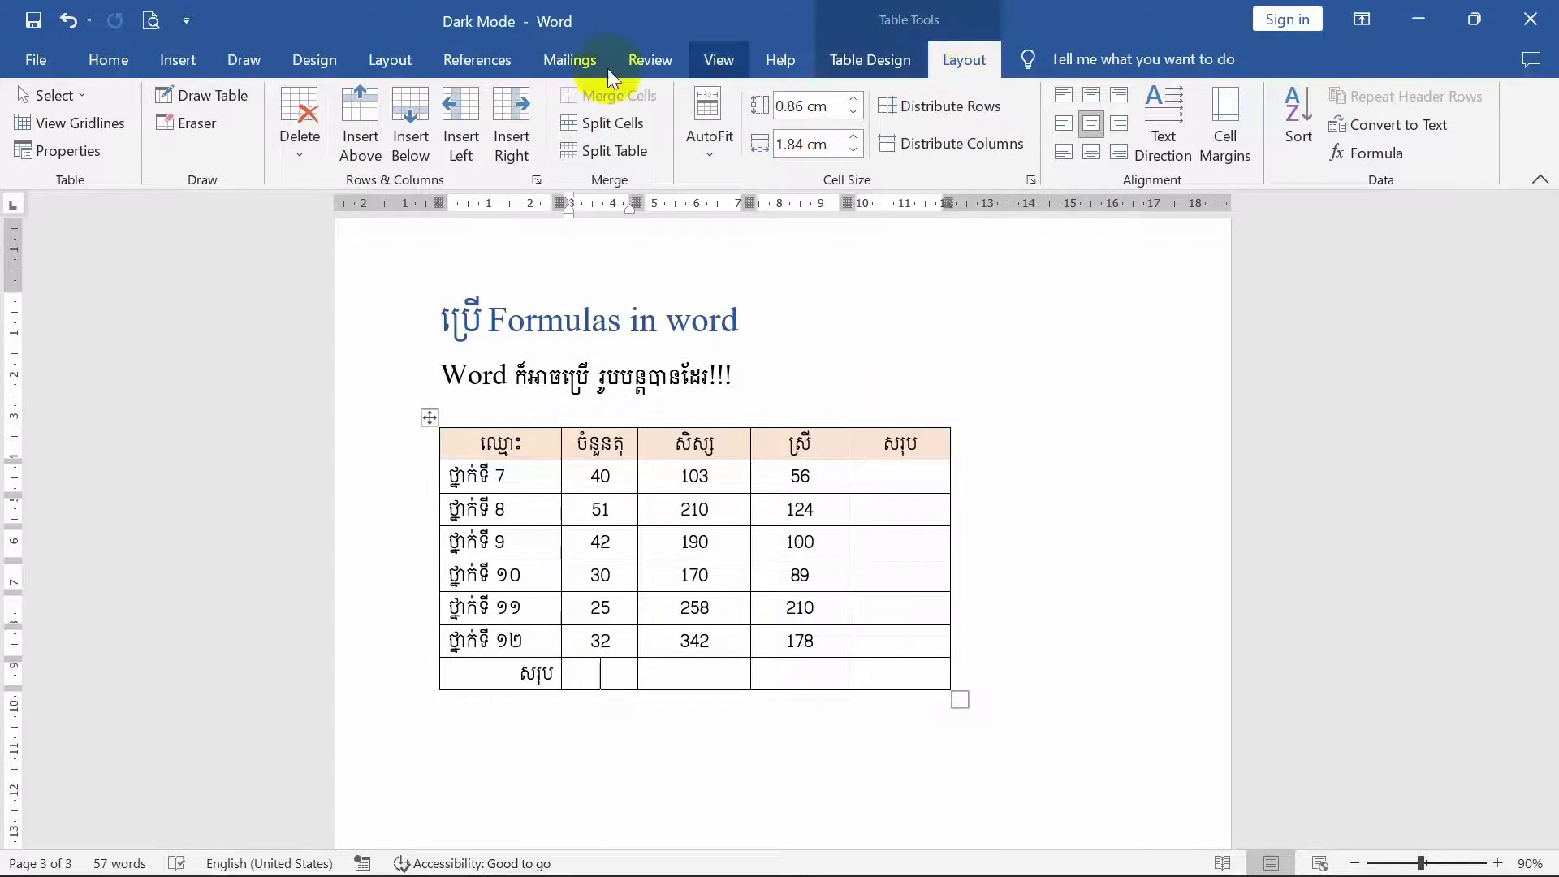
# - Insert the formula =MIN(above) in the second column's total-row cell, using the MIN function
pyautogui.click(122, 58)
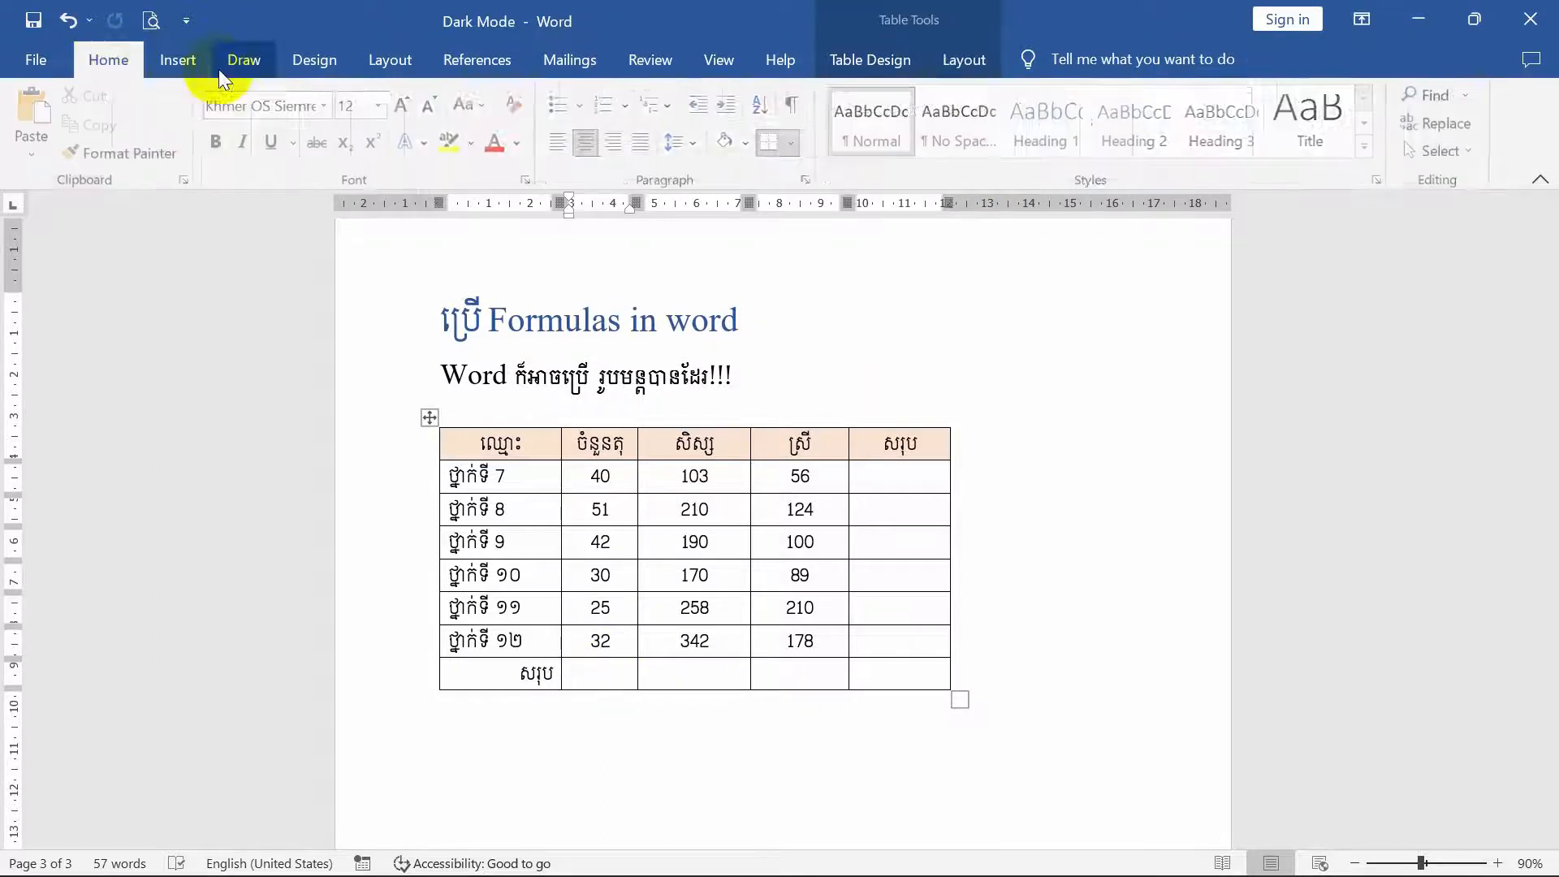
pyautogui.click(967, 66)
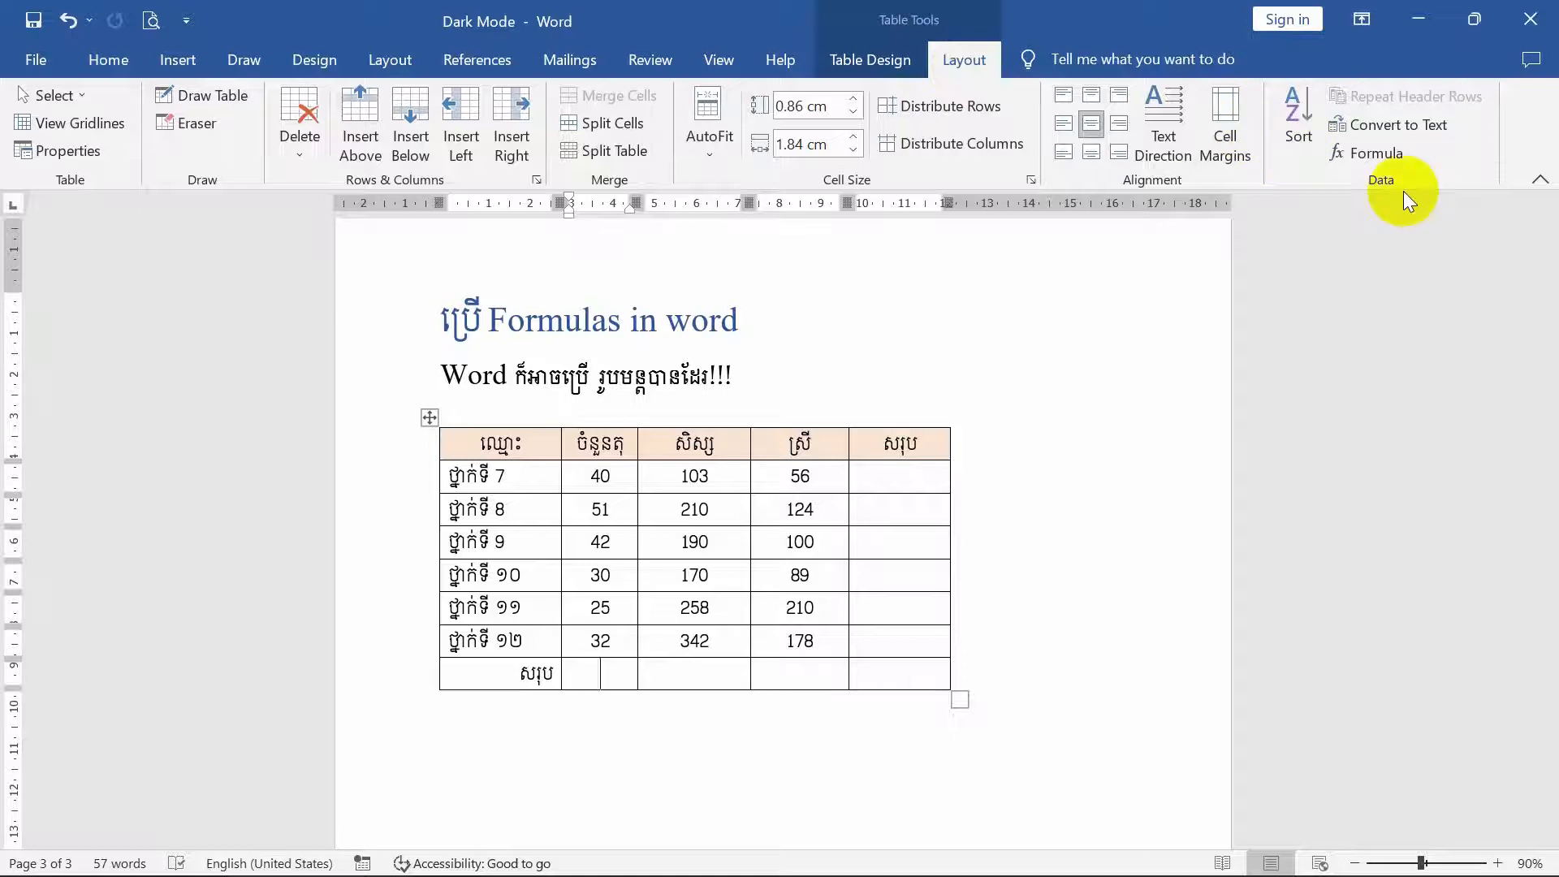
pyautogui.click(1376, 159)
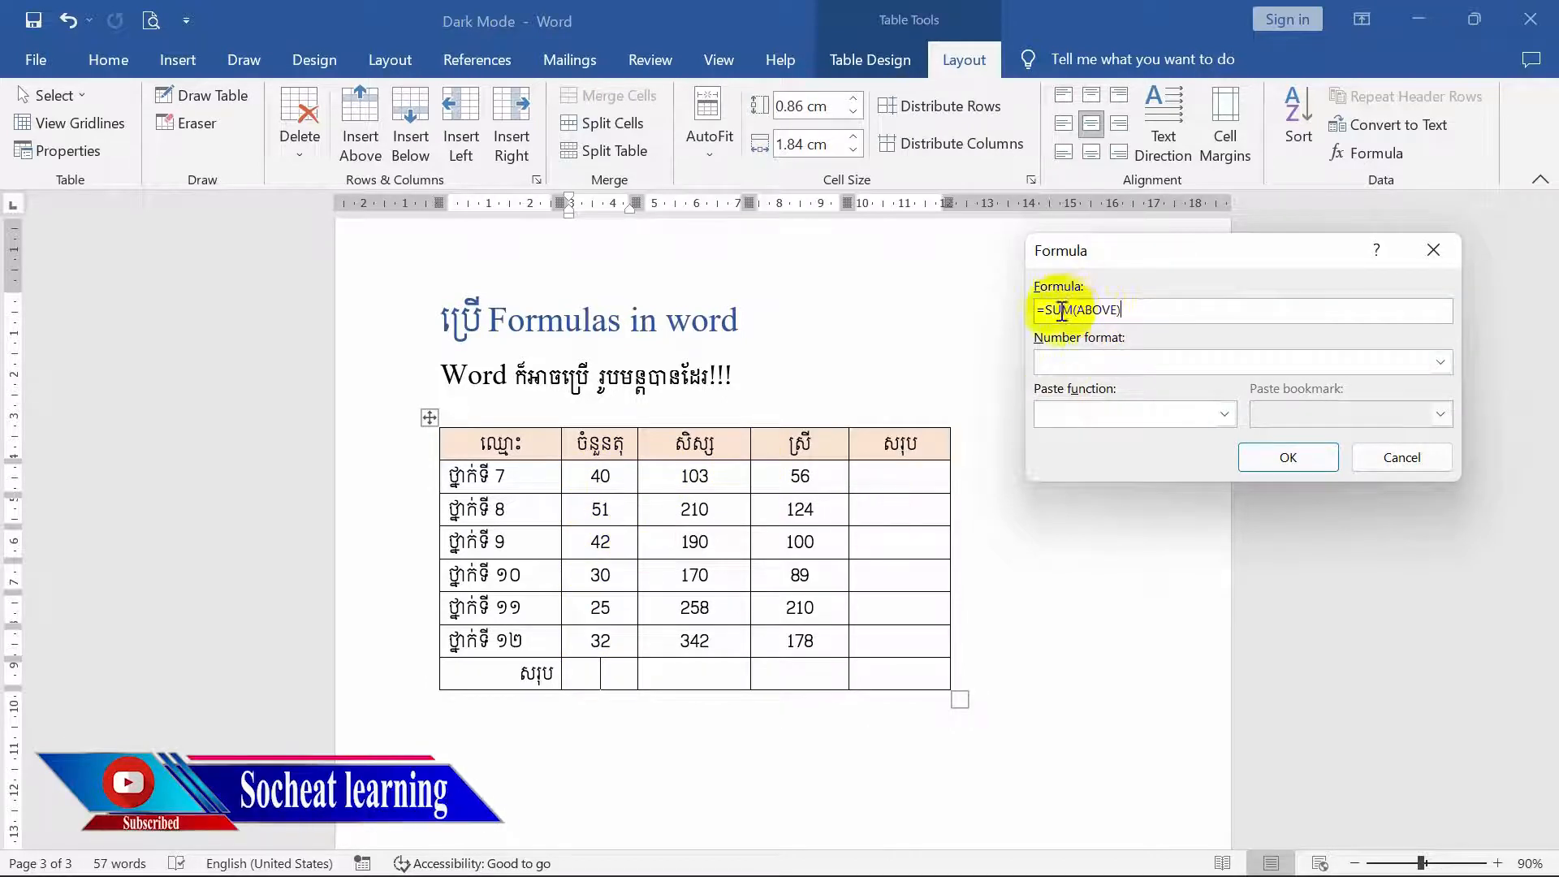
pyautogui.moveTo(1069, 311)
pyautogui.mouseDown()
pyautogui.moveTo(1047, 310)
pyautogui.moveTo(1101, 310)
pyautogui.moveTo(1044, 310)
pyautogui.mouseUp()
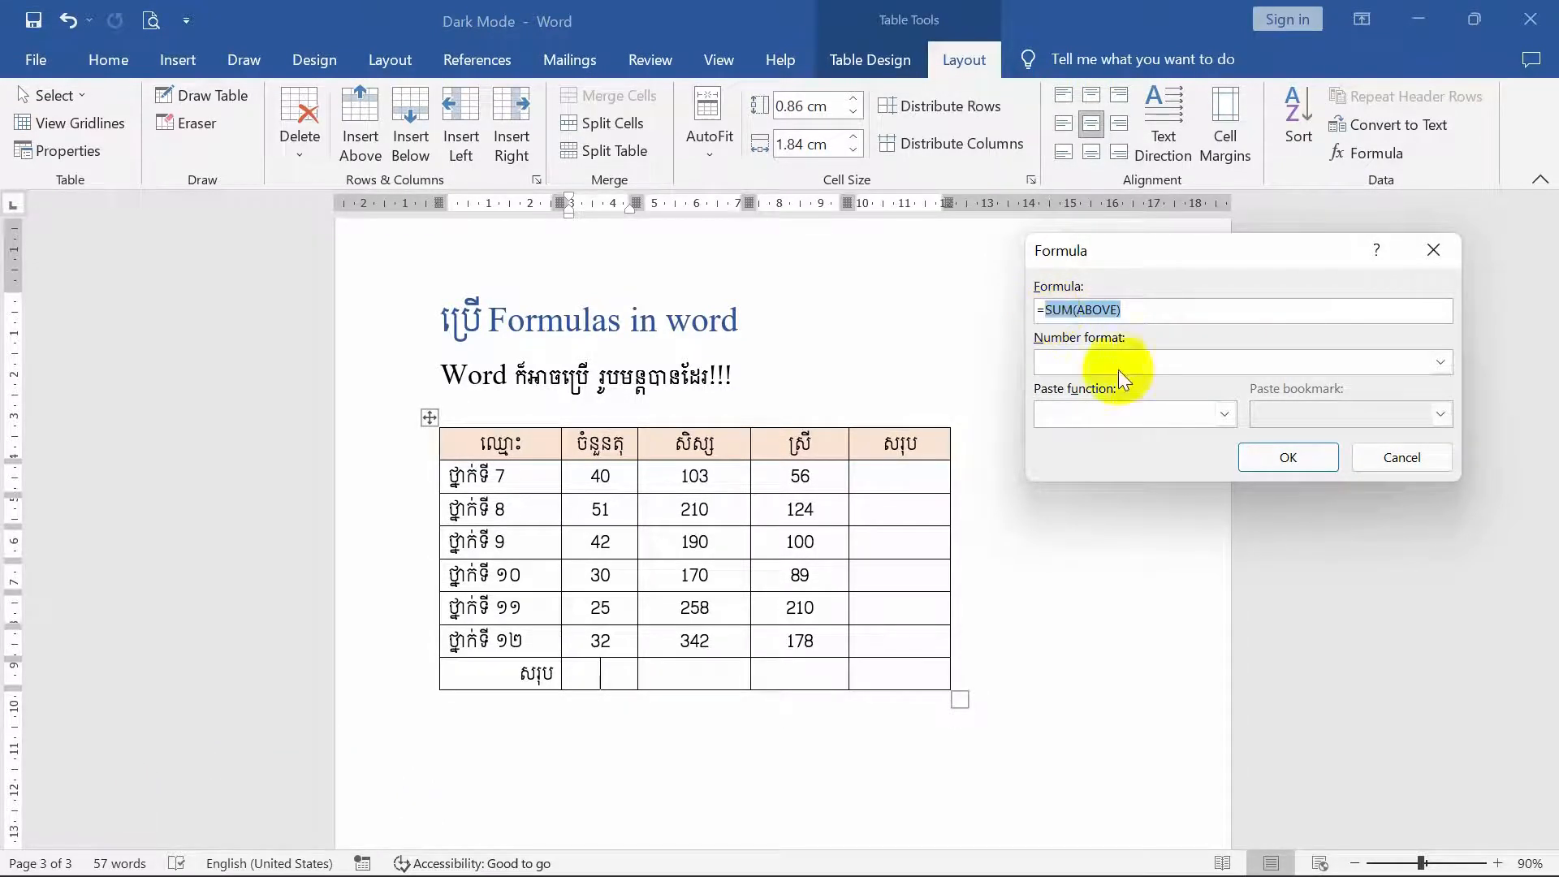
pyautogui.press('BackSpace')
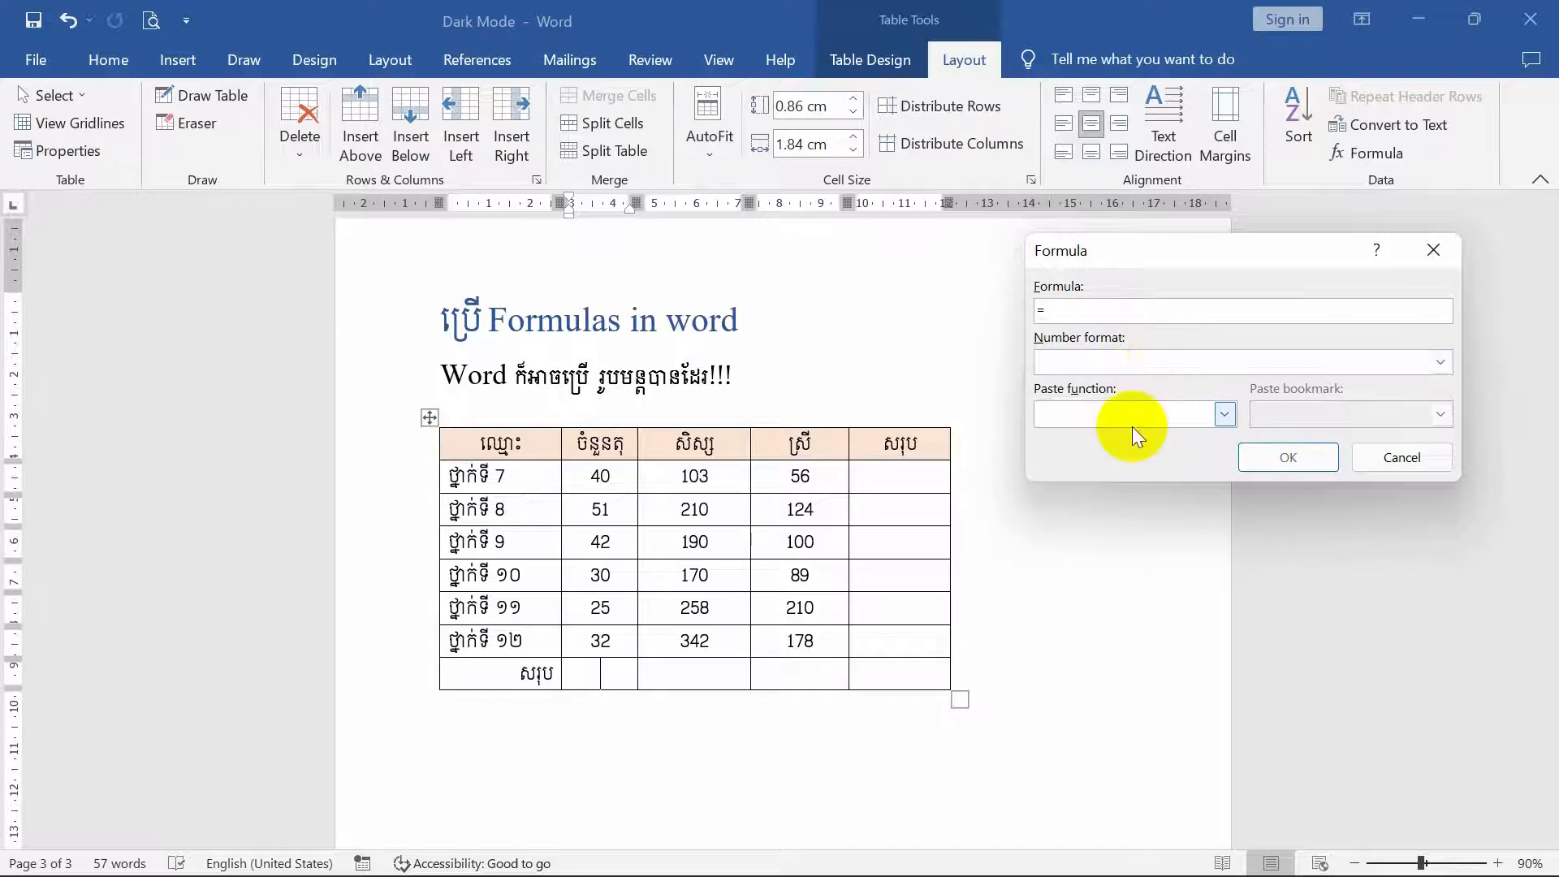
pyautogui.click(1225, 414)
pyautogui.scroll(-1, 1166, 468)
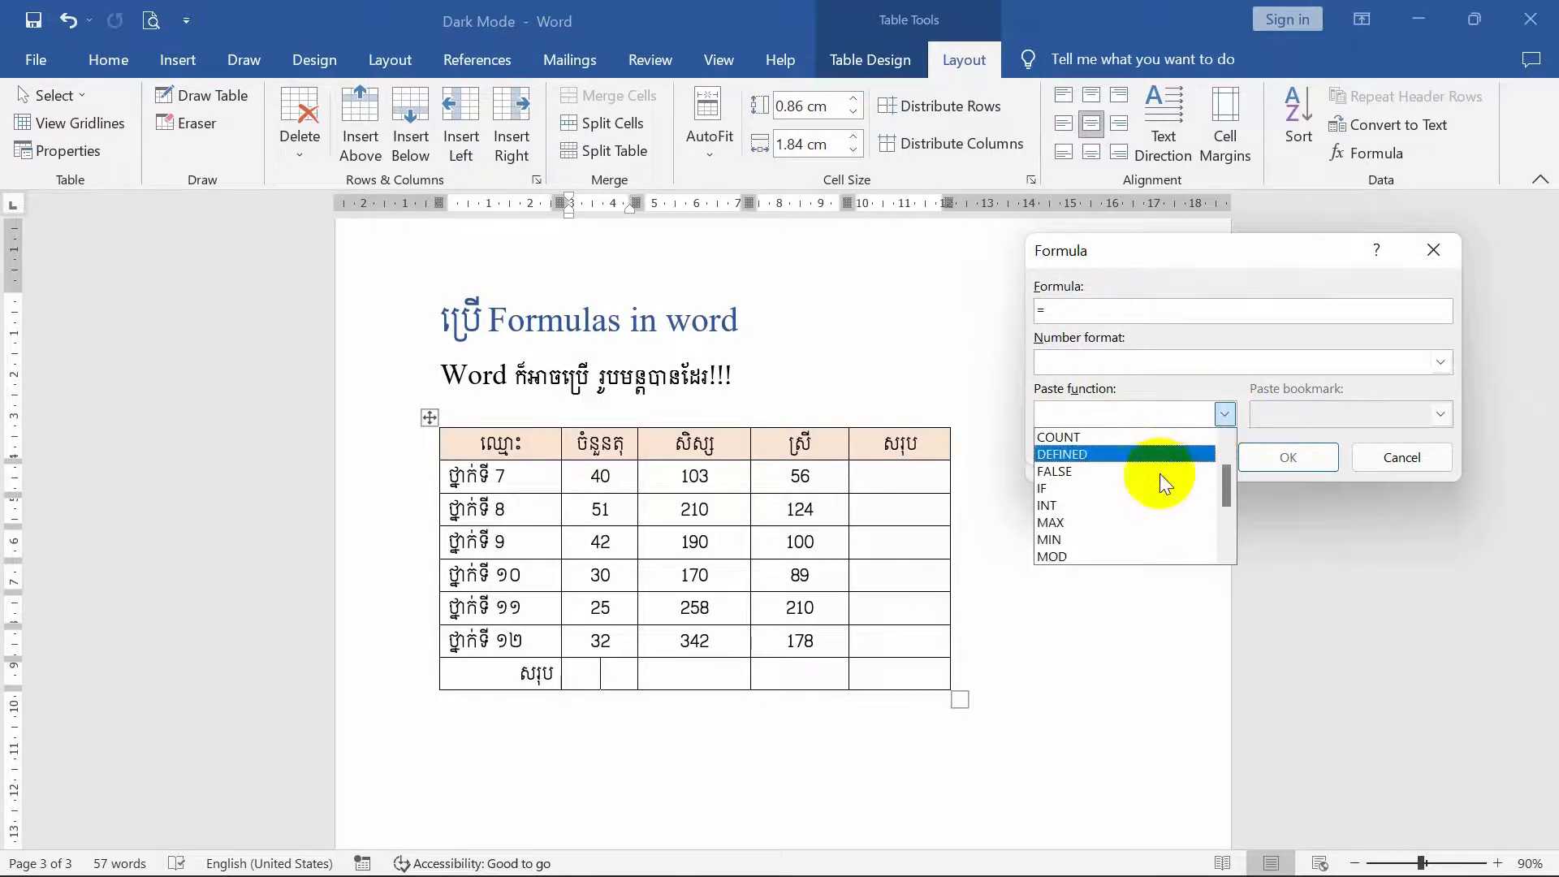
pyautogui.click(1061, 539)
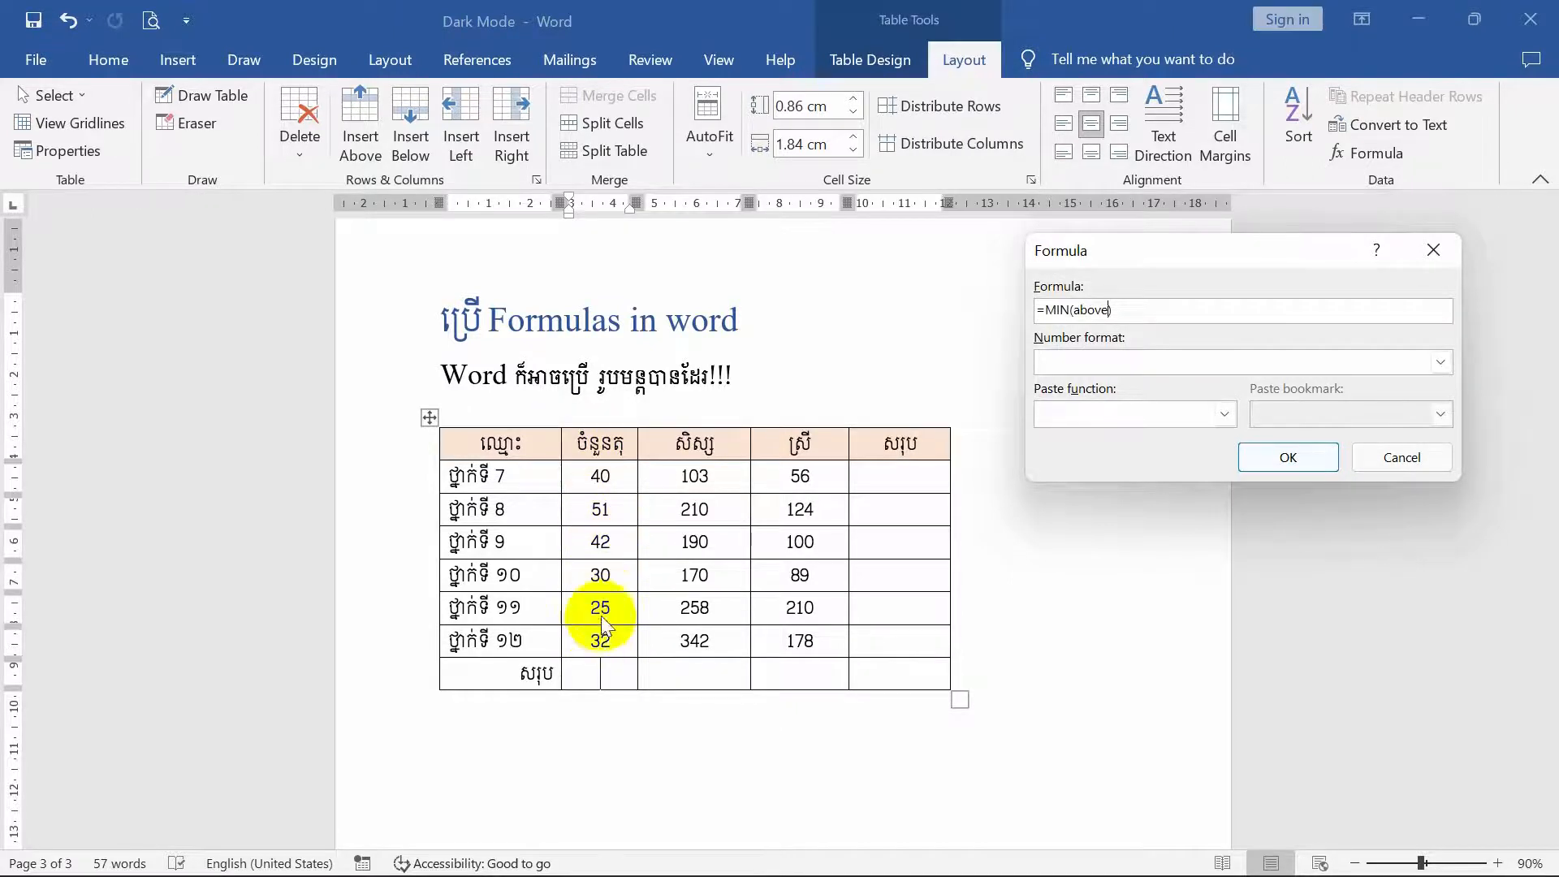
pyautogui.click(1286, 457)
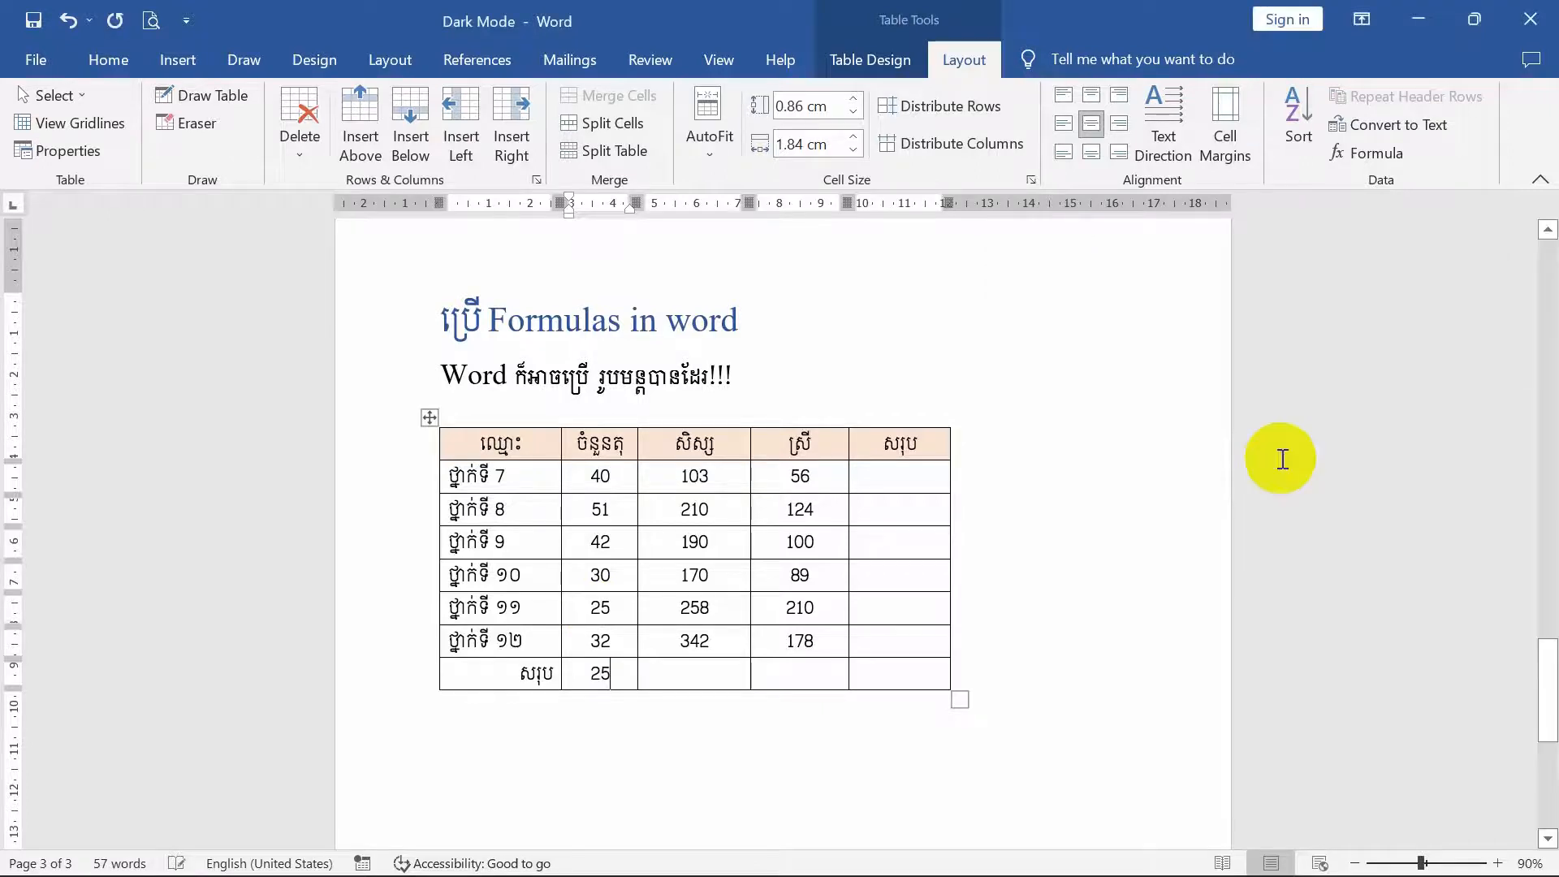
pyautogui.doubleClick(614, 615)
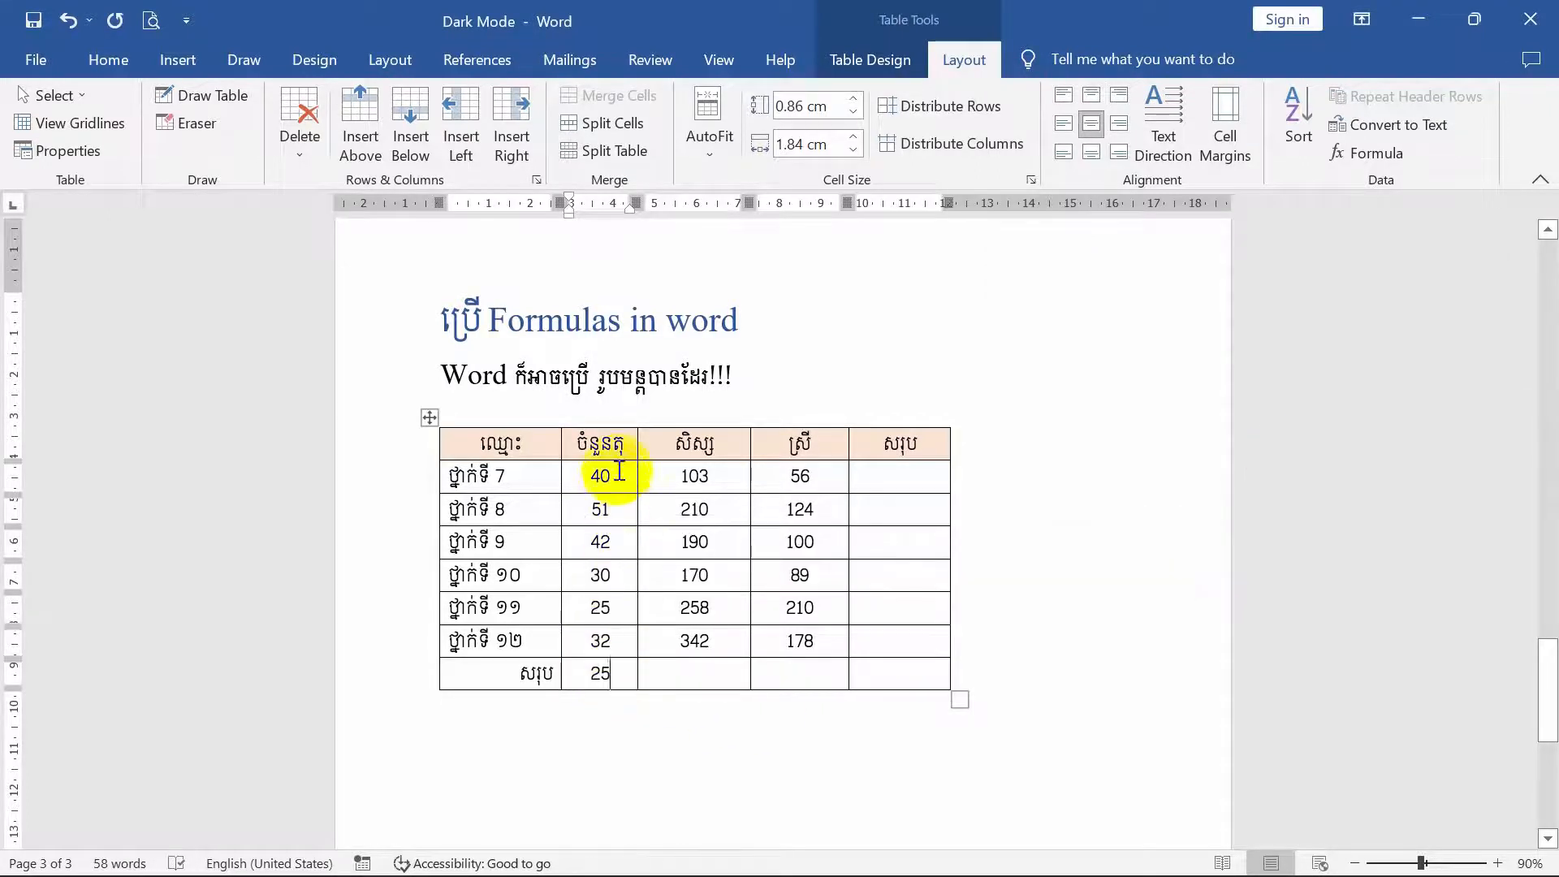
pyautogui.click(600, 662)
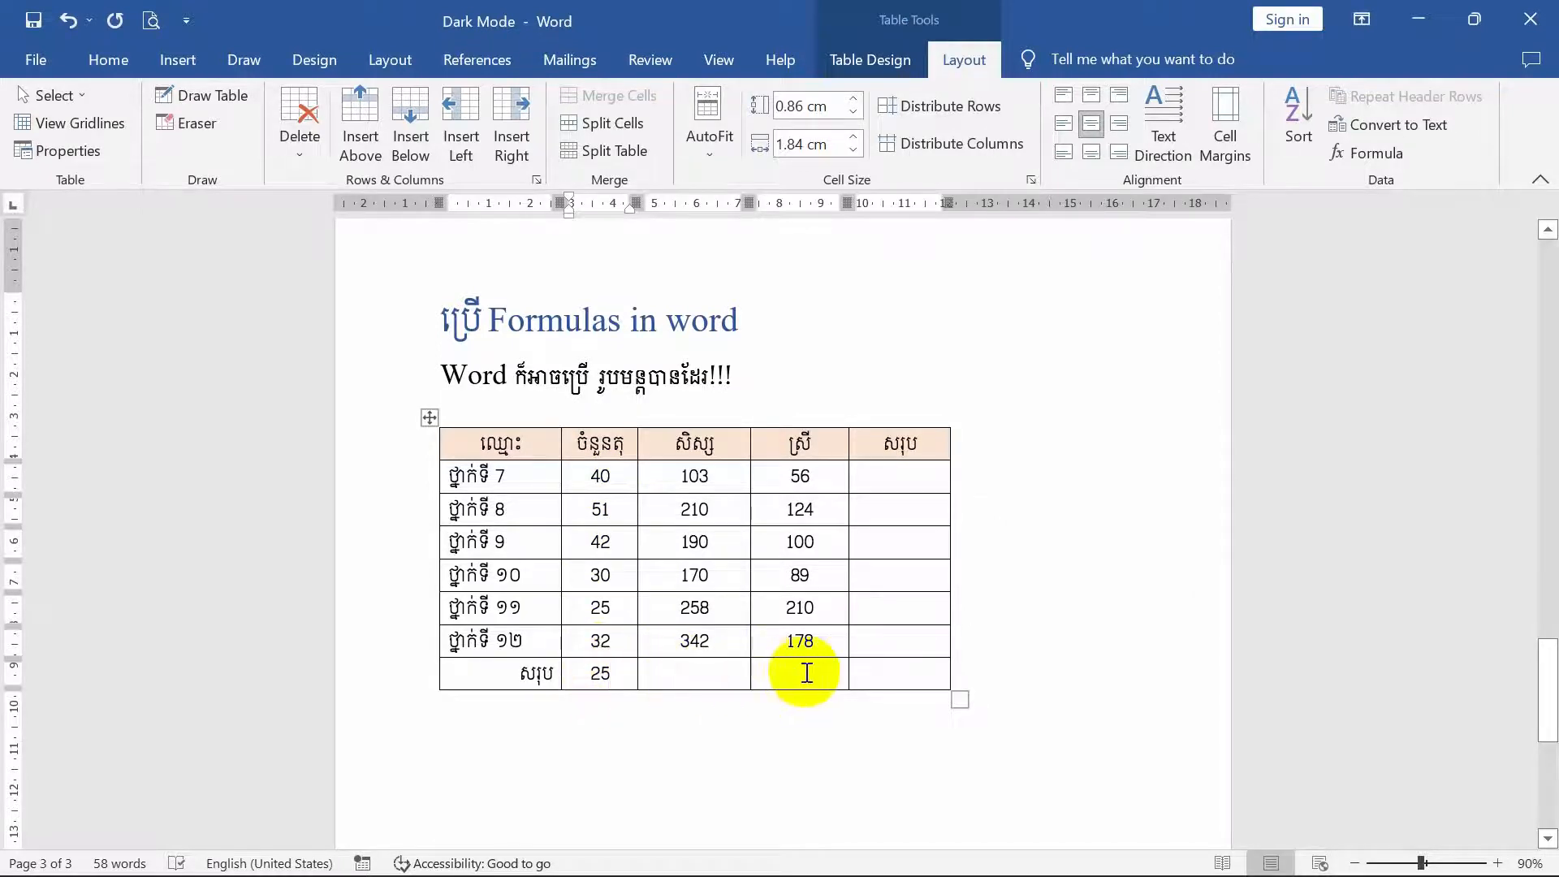
pyautogui.click(694, 678)
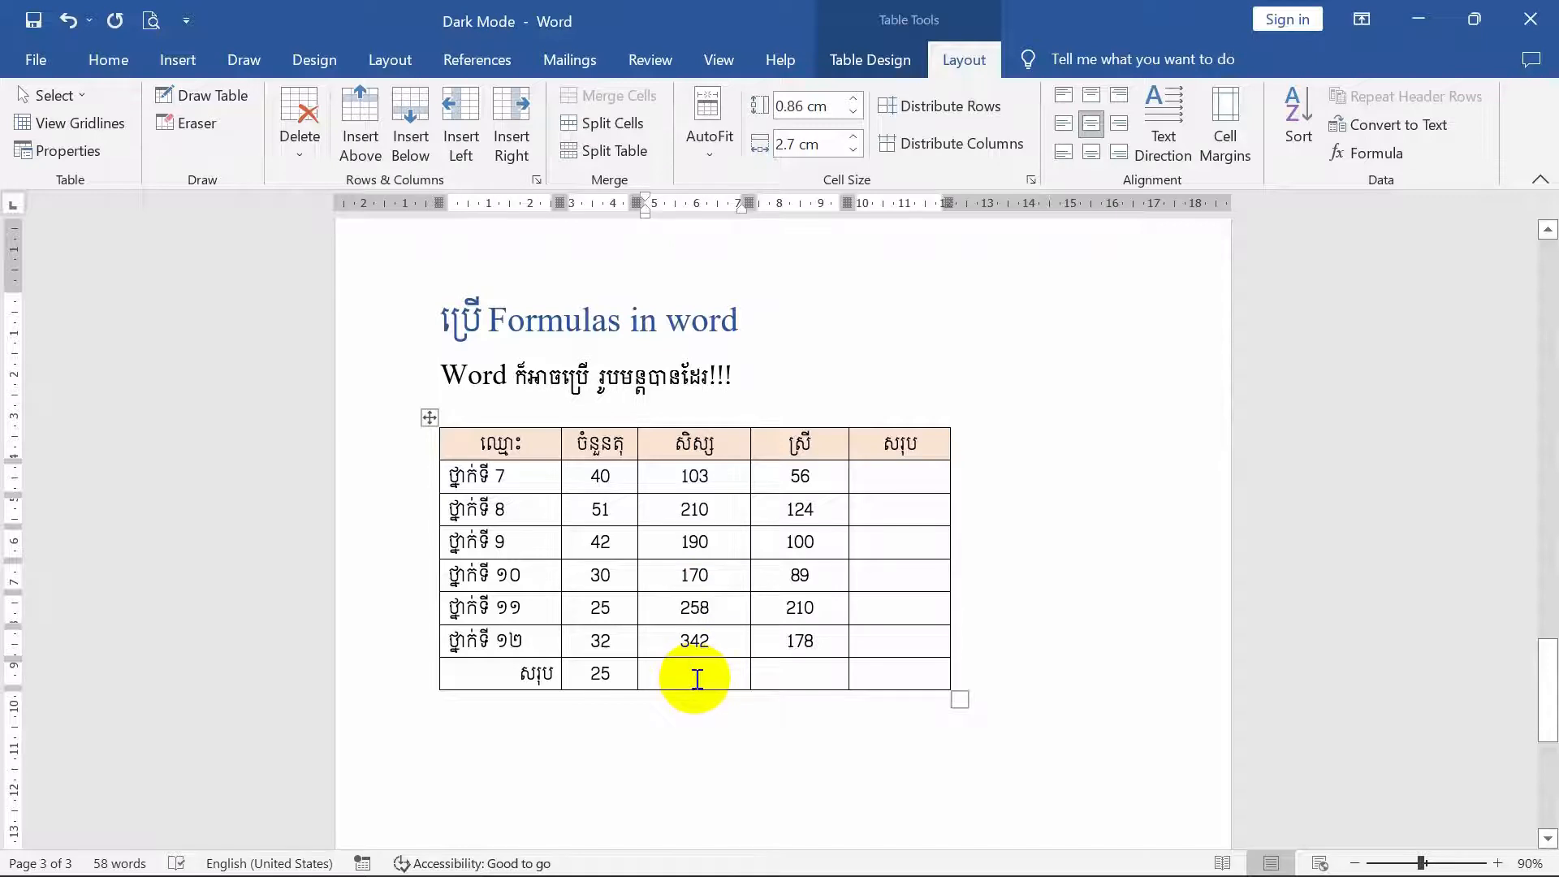
pyautogui.click(1349, 154)
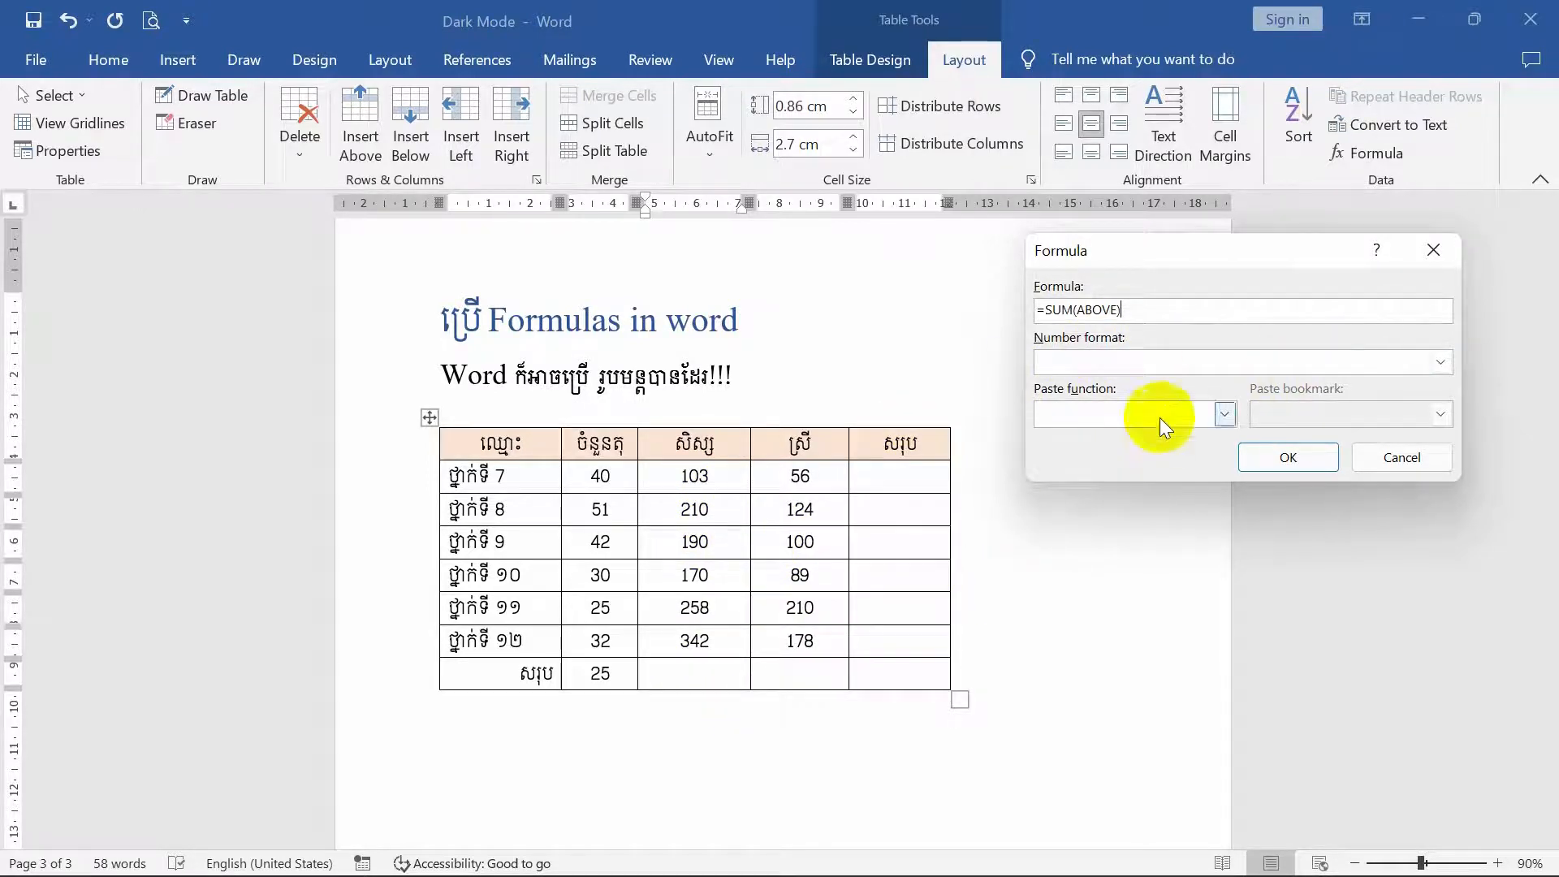
pyautogui.click(1440, 261)
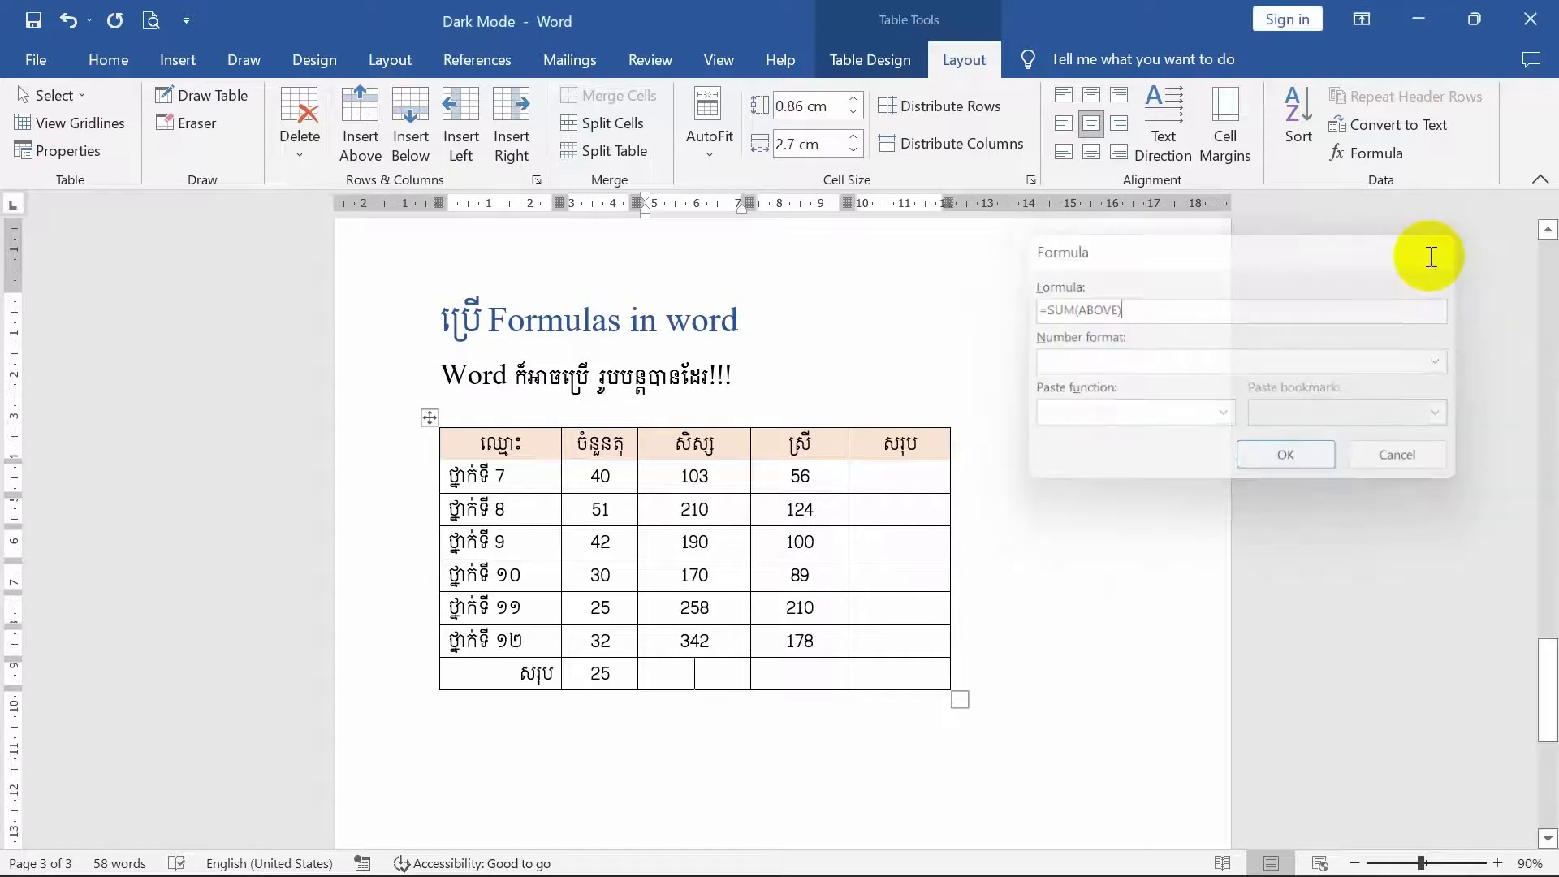
# - Insert the formula =SUM(LEFT) in the last column (សរុប) of the ថ្នាក់ទី 7 row
pyautogui.click(893, 473)
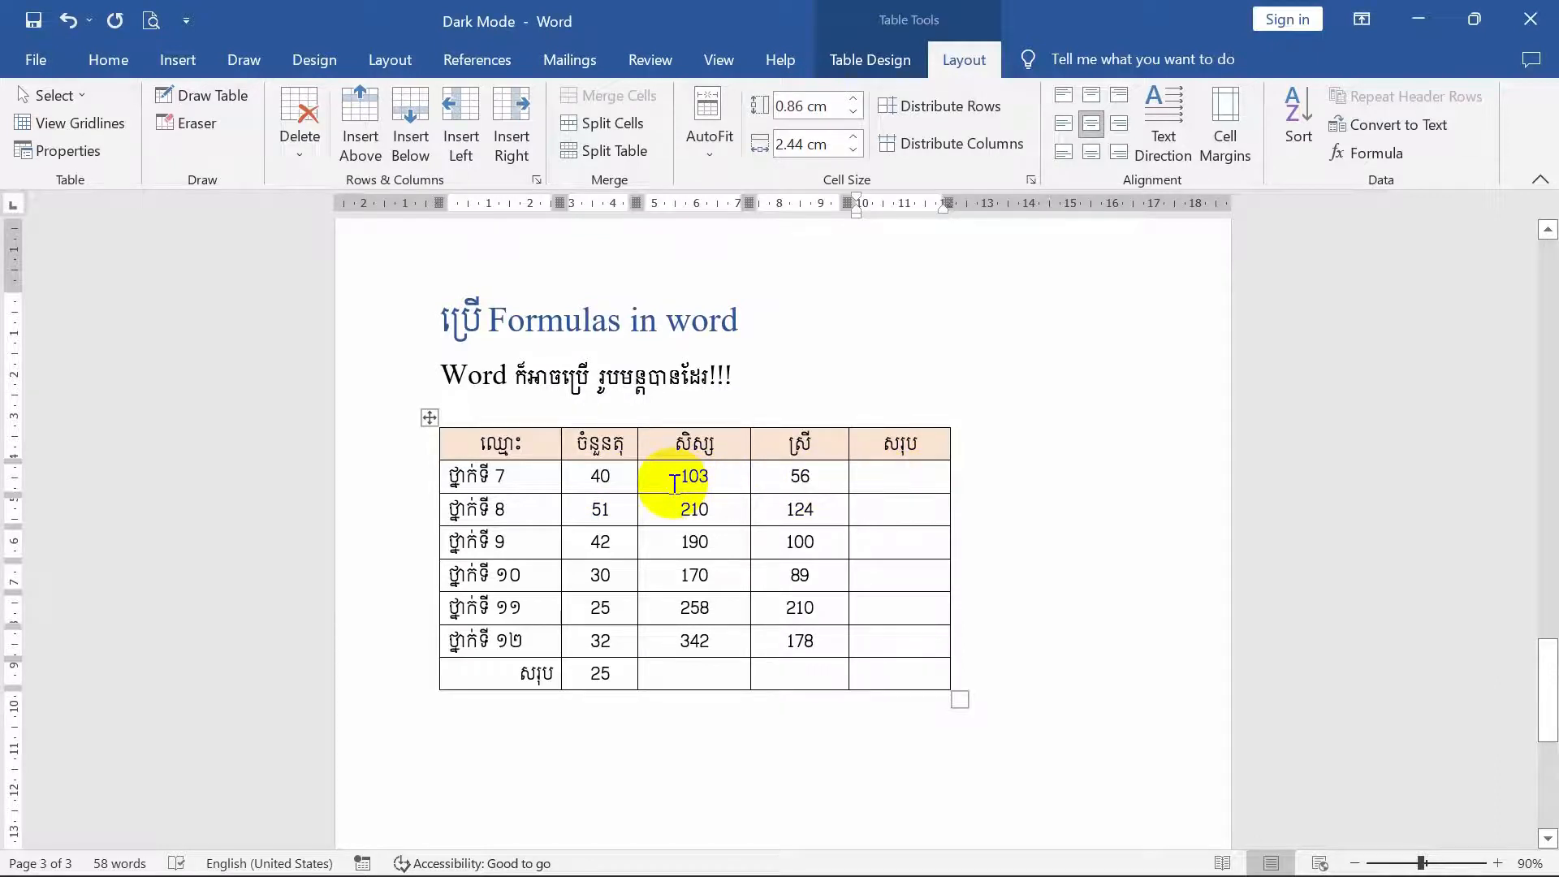
pyautogui.click(910, 513)
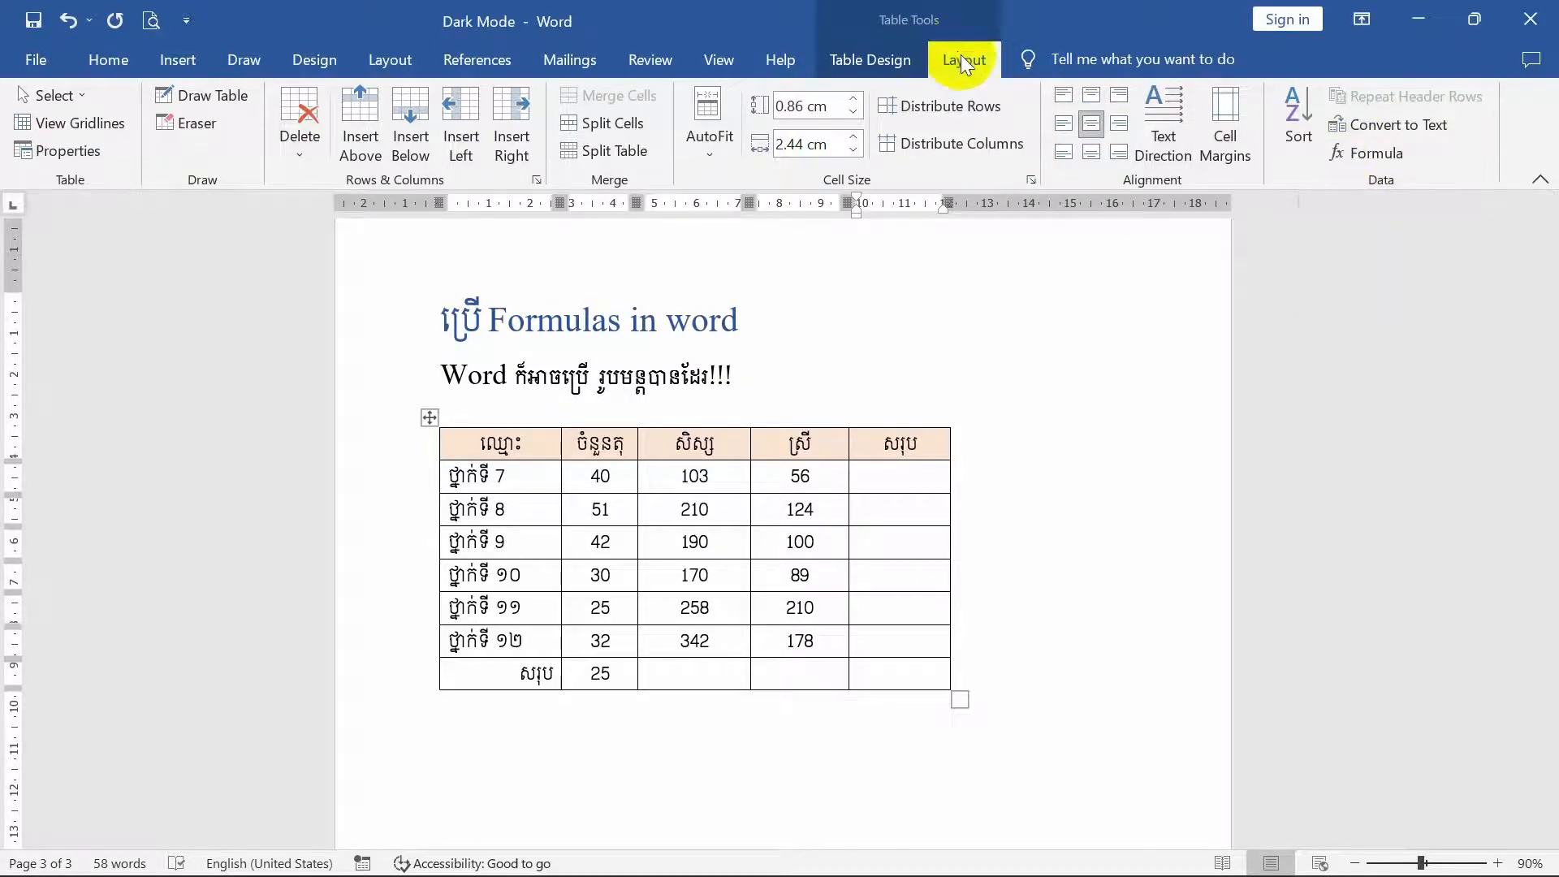
pyautogui.click(1386, 155)
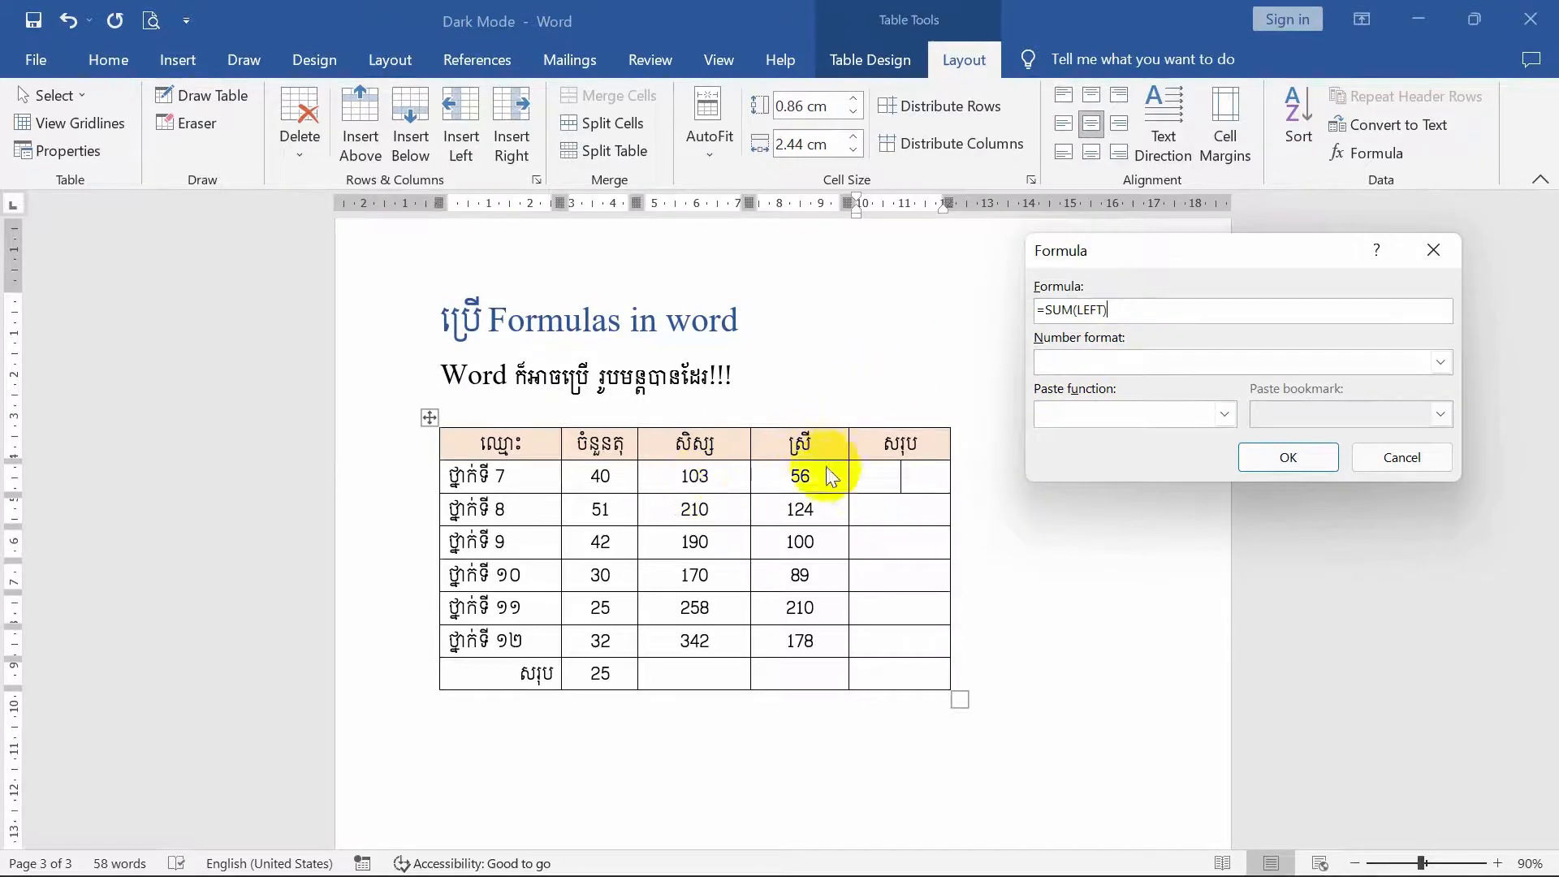
pyautogui.click(1291, 458)
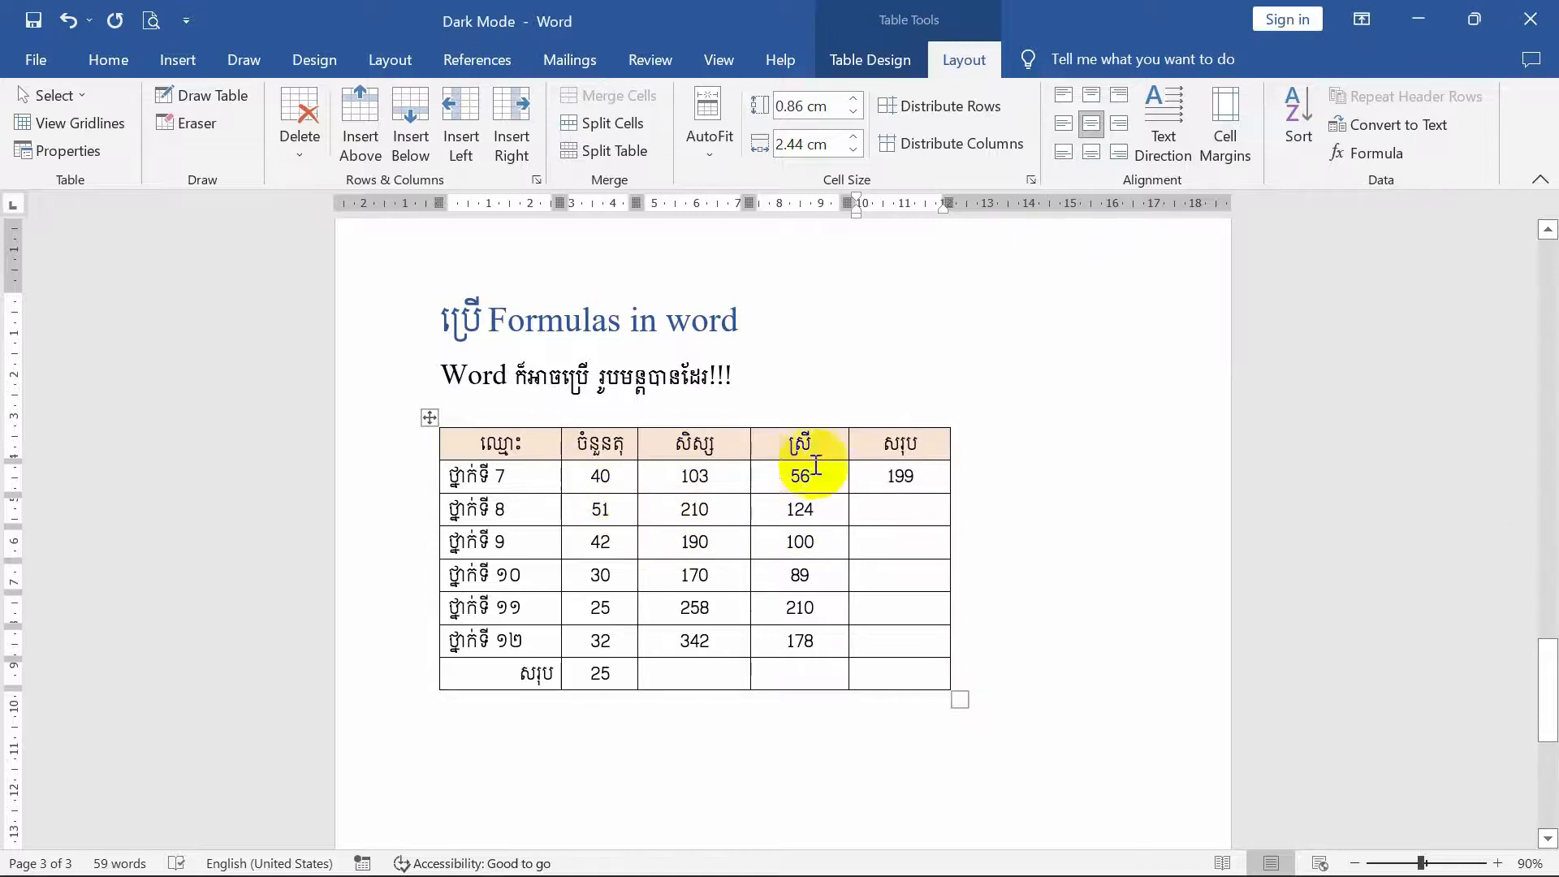
# - Insert the formula =MAX(left) in the last column (សរុប) of the ថ្នាក់ទី 8 row, using the MAX function
pyautogui.click(901, 510)
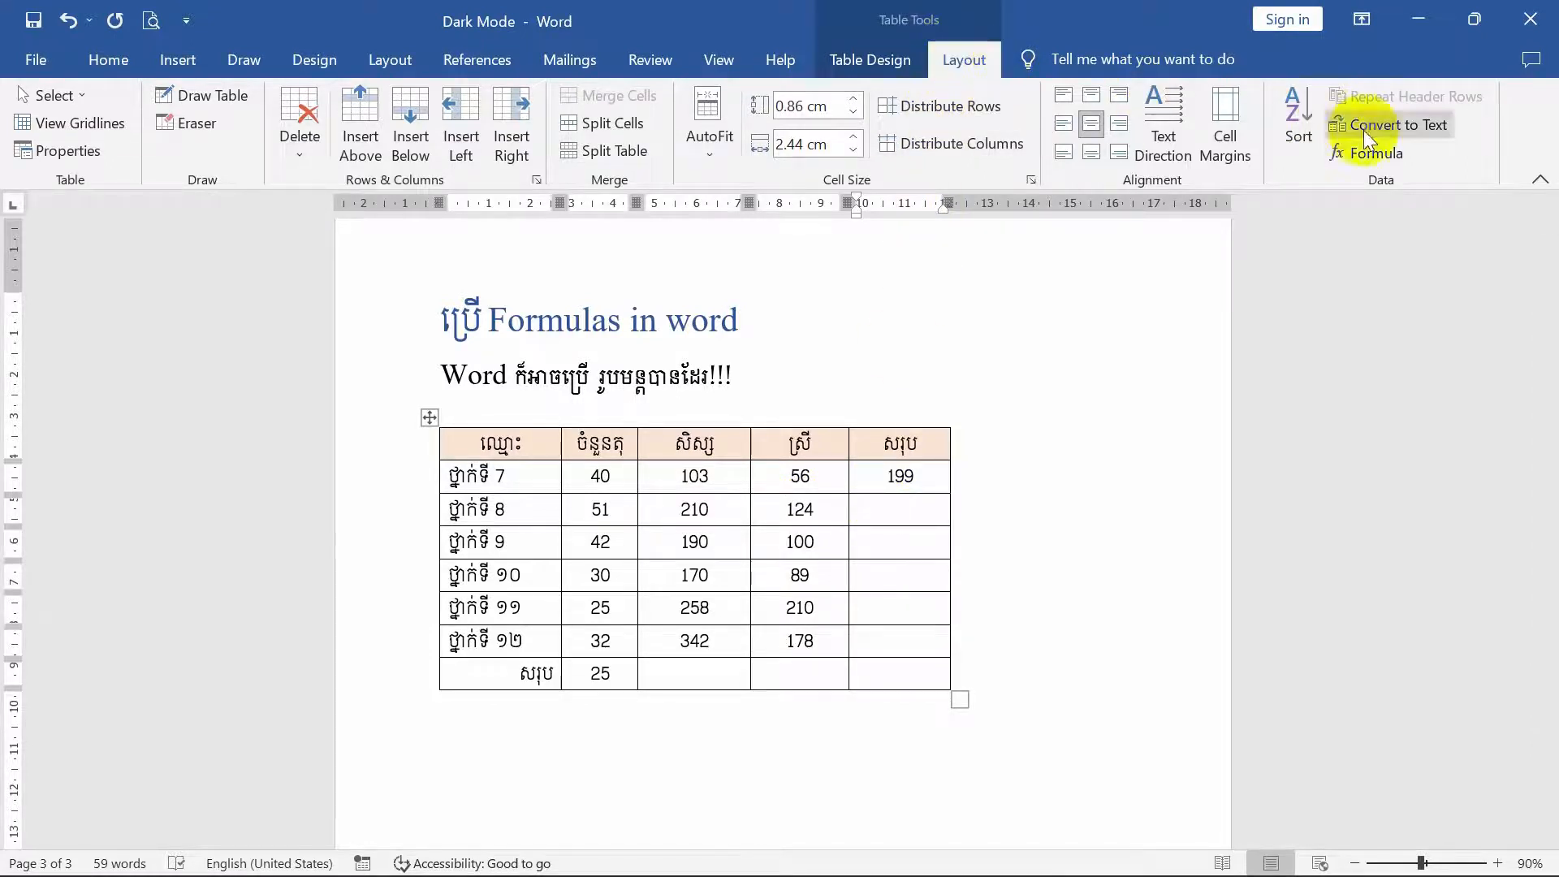
pyautogui.click(1391, 153)
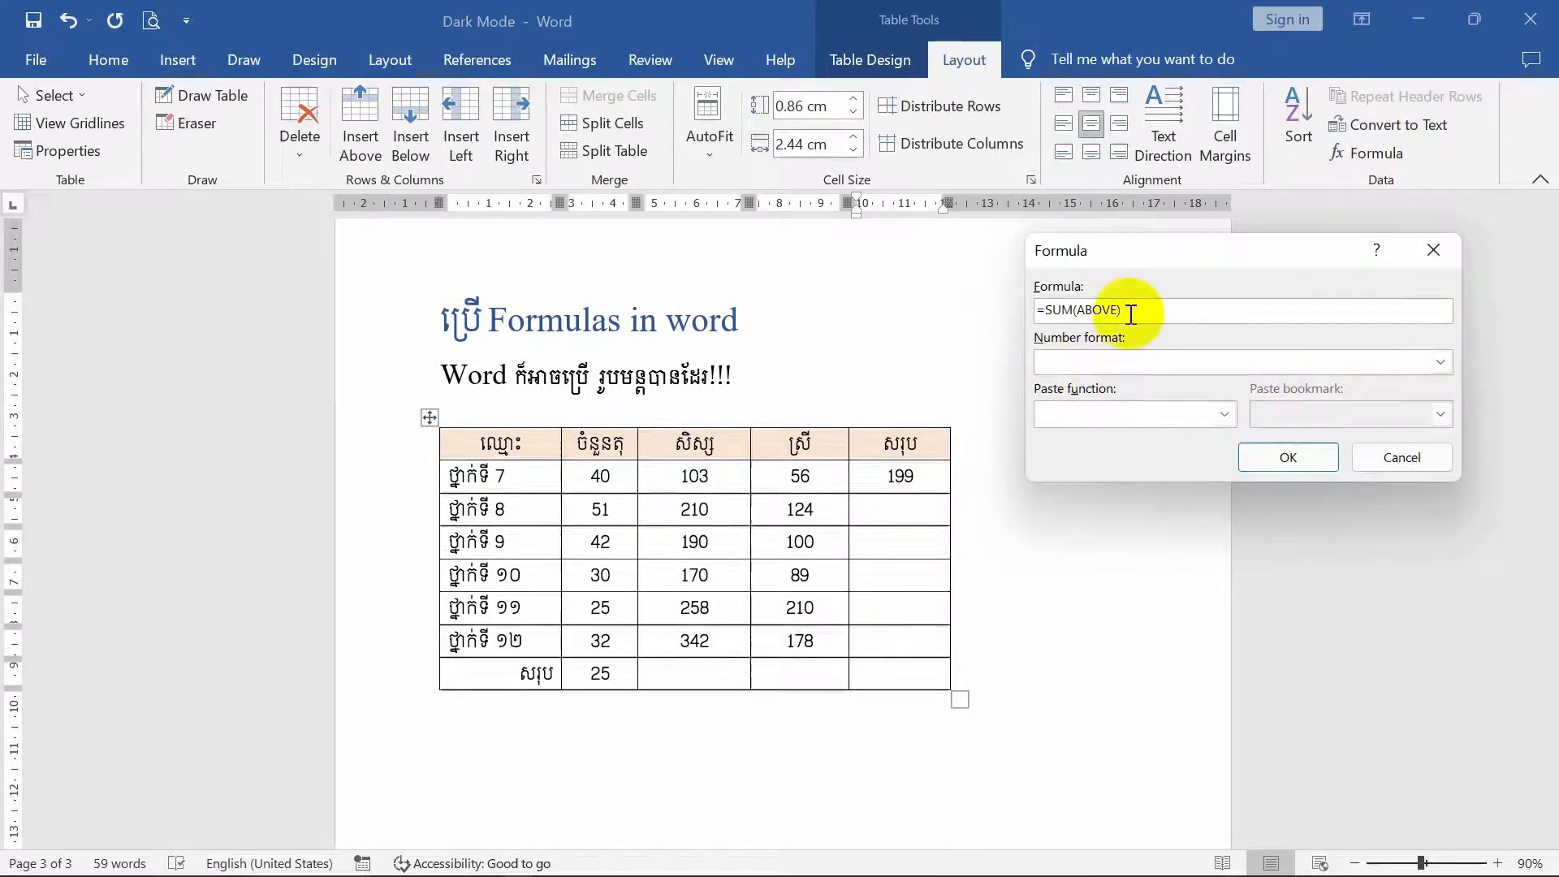
pyautogui.moveTo(1131, 314); pyautogui.dragTo(1050, 311)
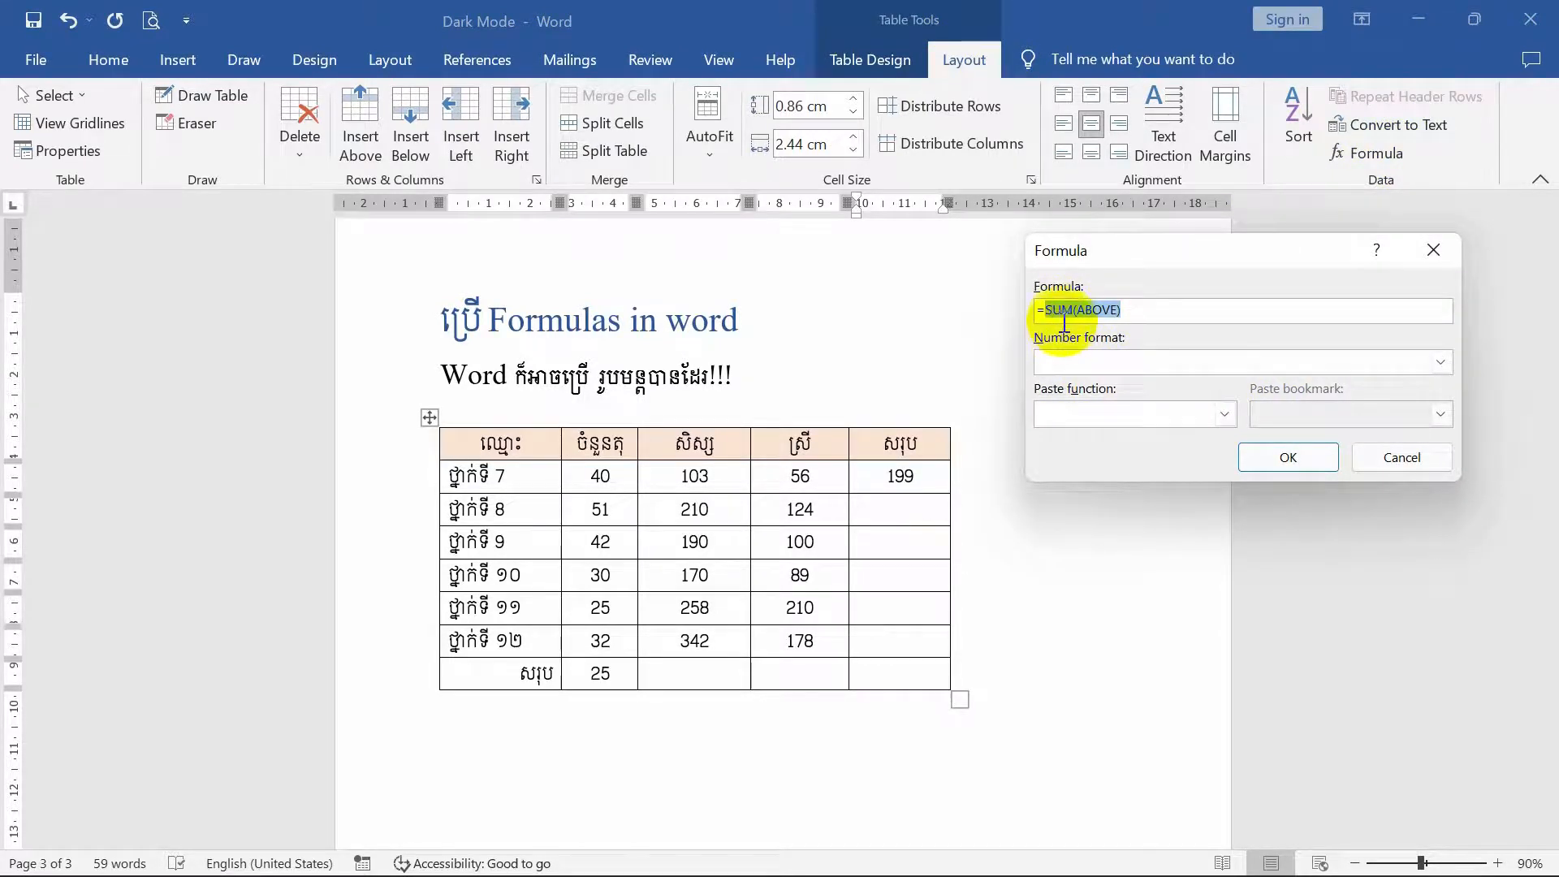
pyautogui.press('BackSpace')
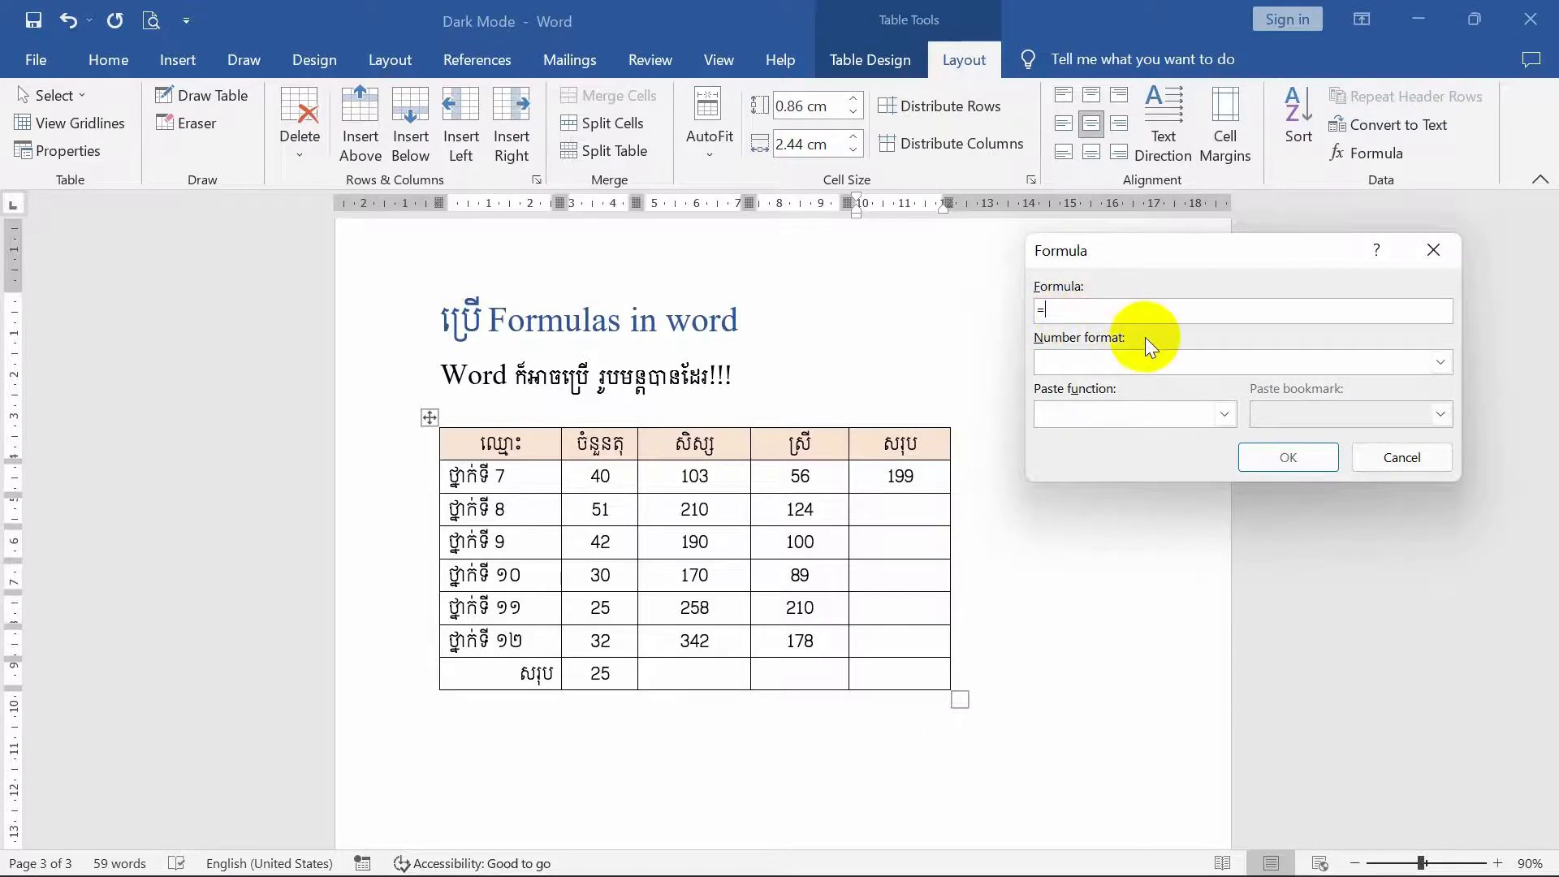
pyautogui.click(1224, 416)
pyautogui.scroll(-2, 1104, 463)
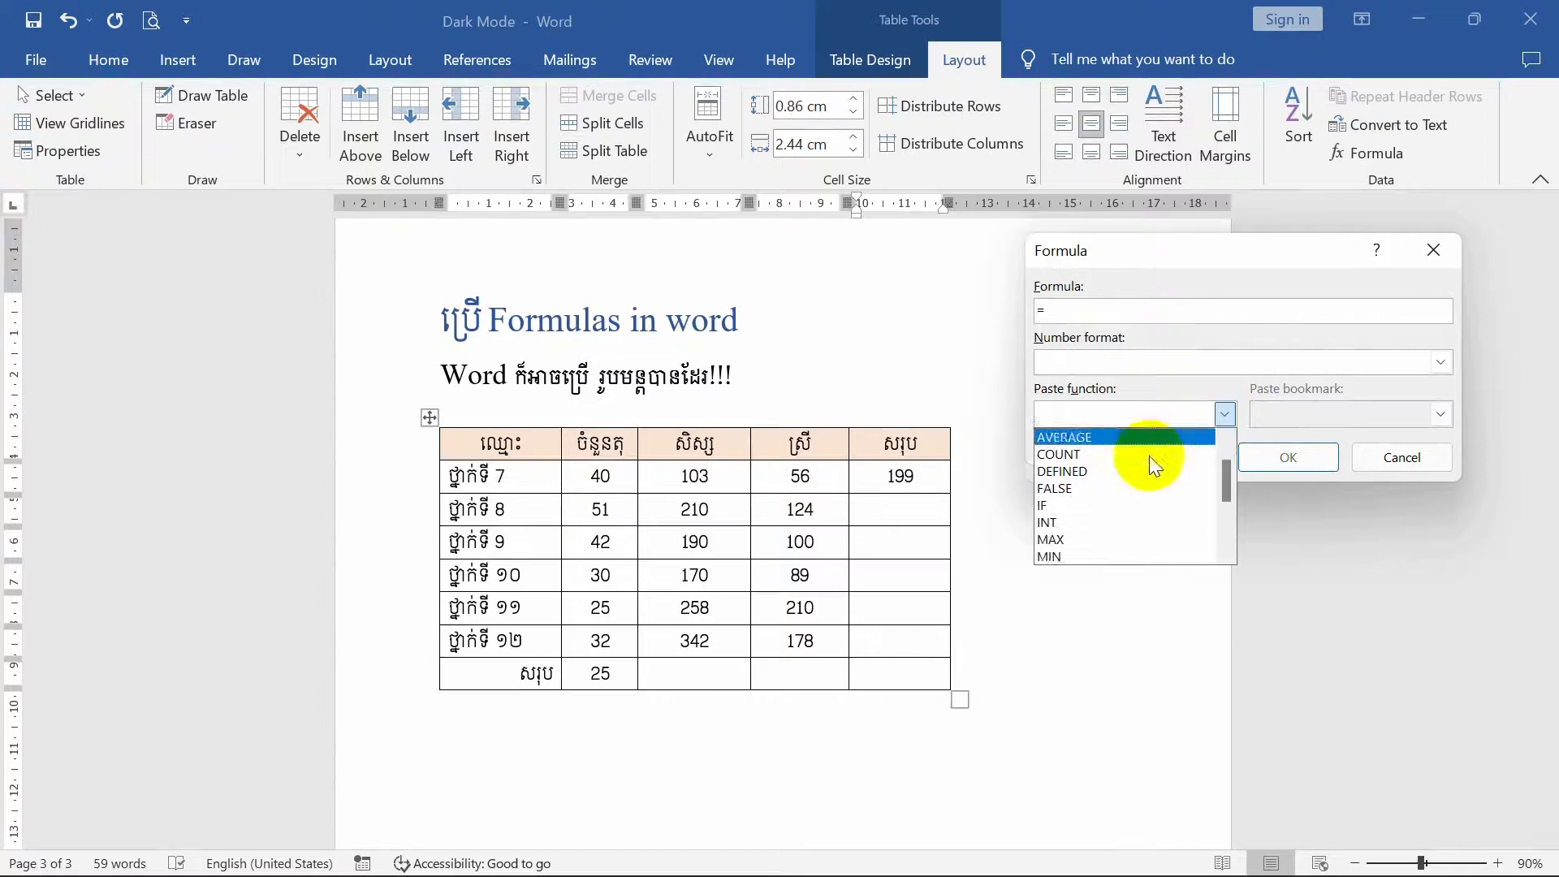
pyautogui.click(1074, 504)
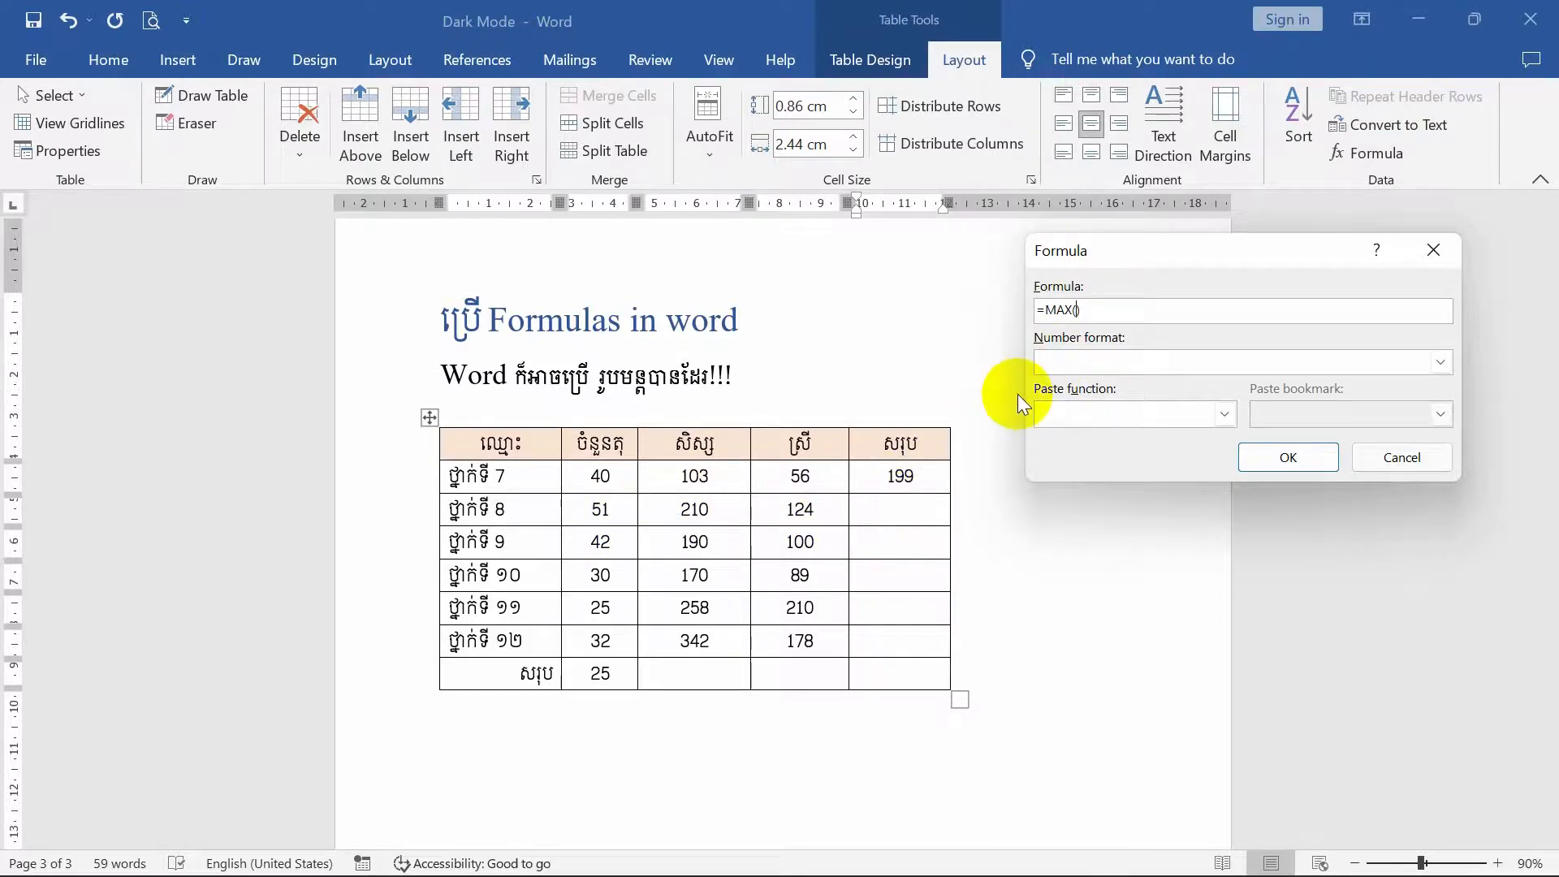
pyautogui.write('left')
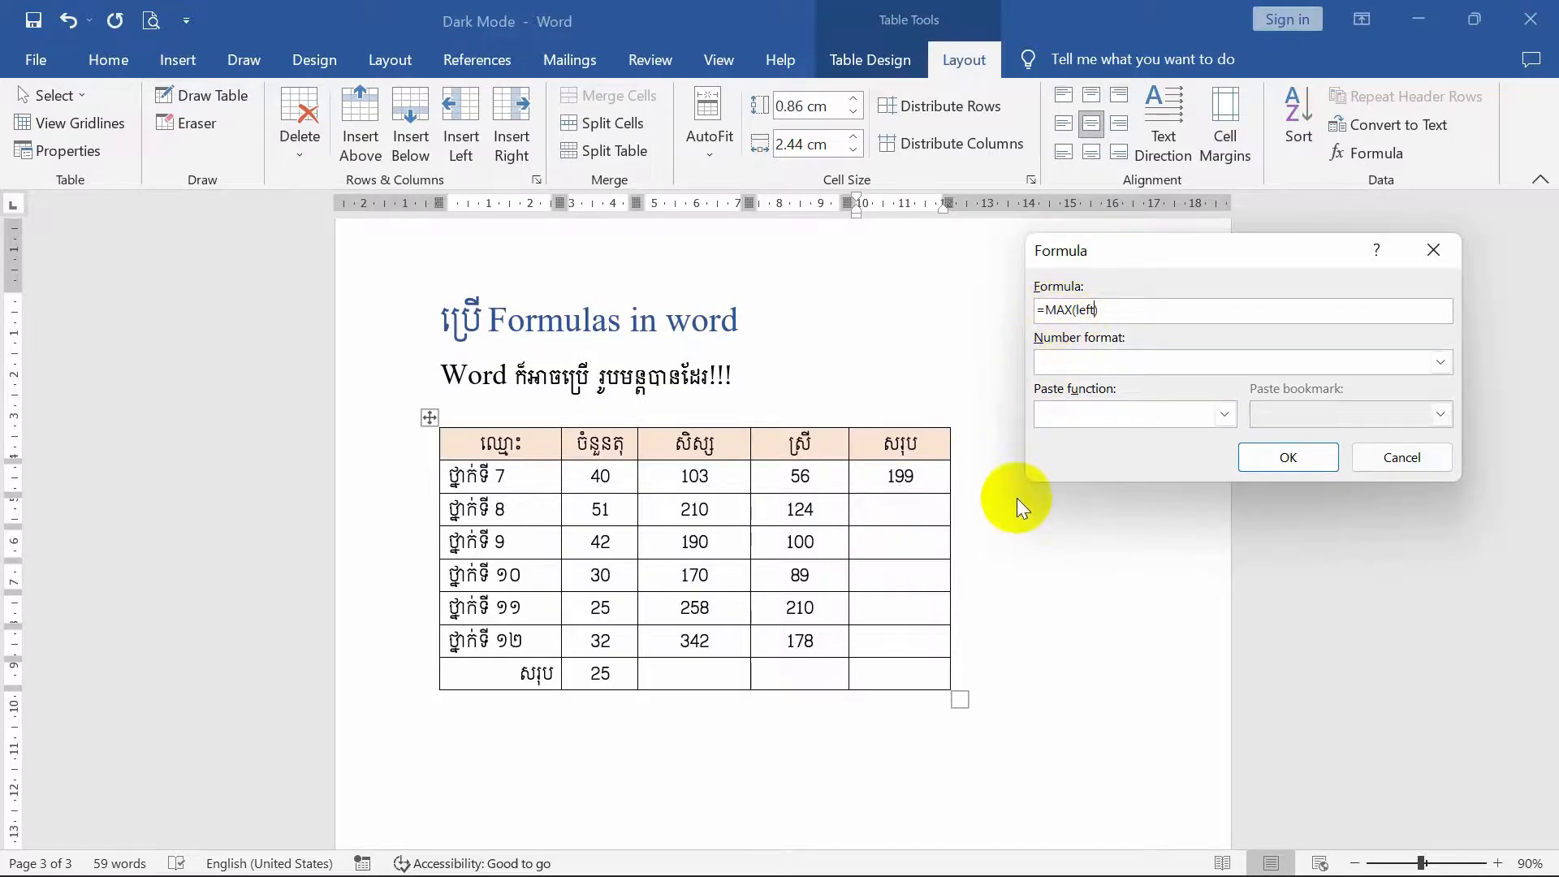
pyautogui.click(1291, 455)
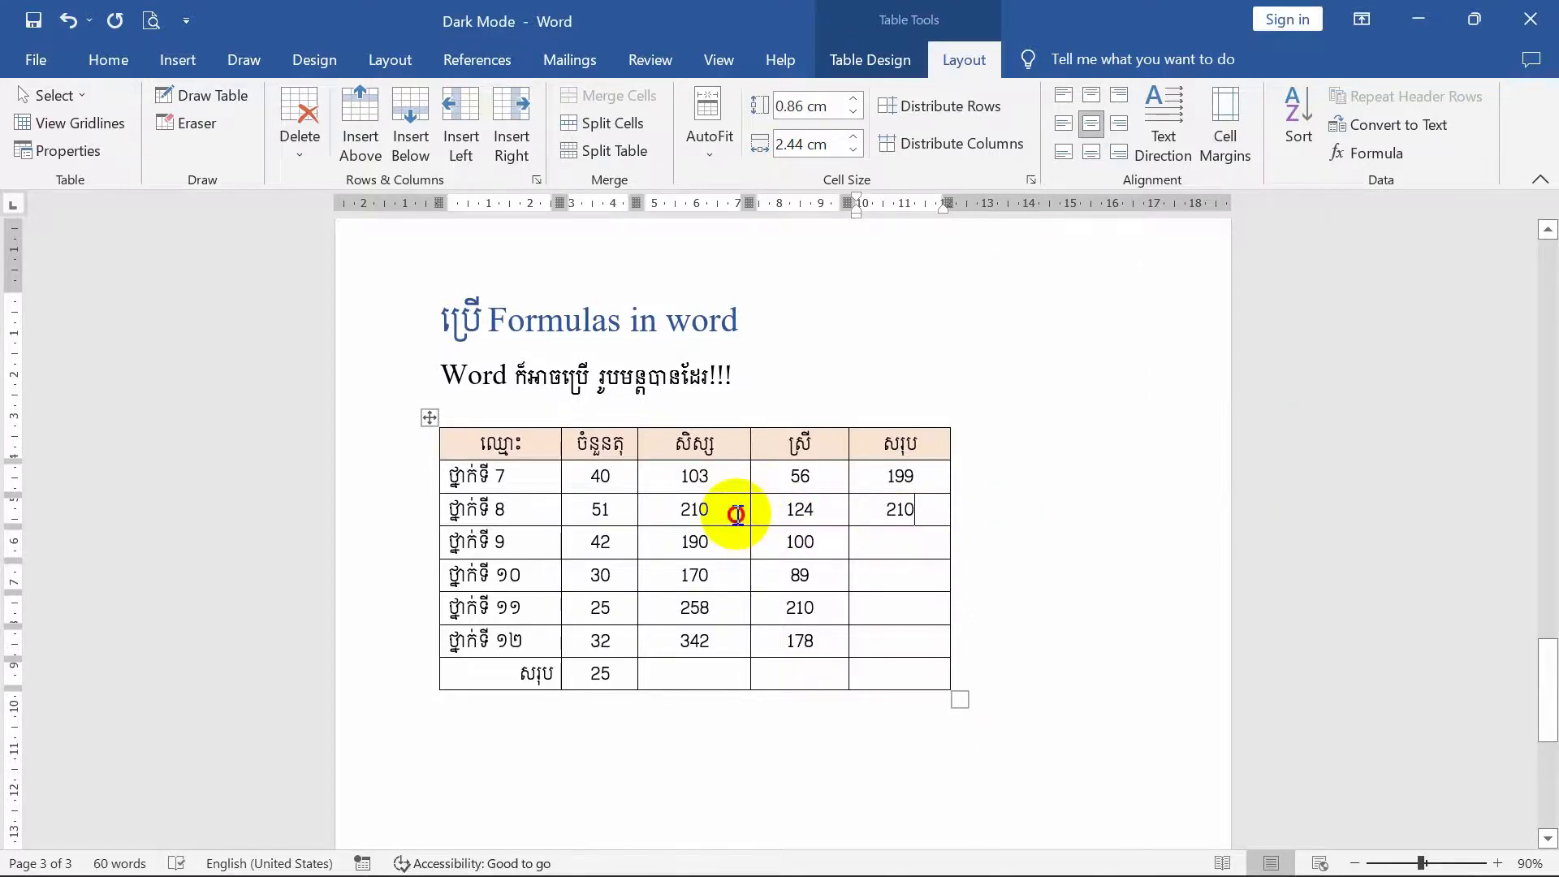
pyautogui.doubleClick(688, 512)
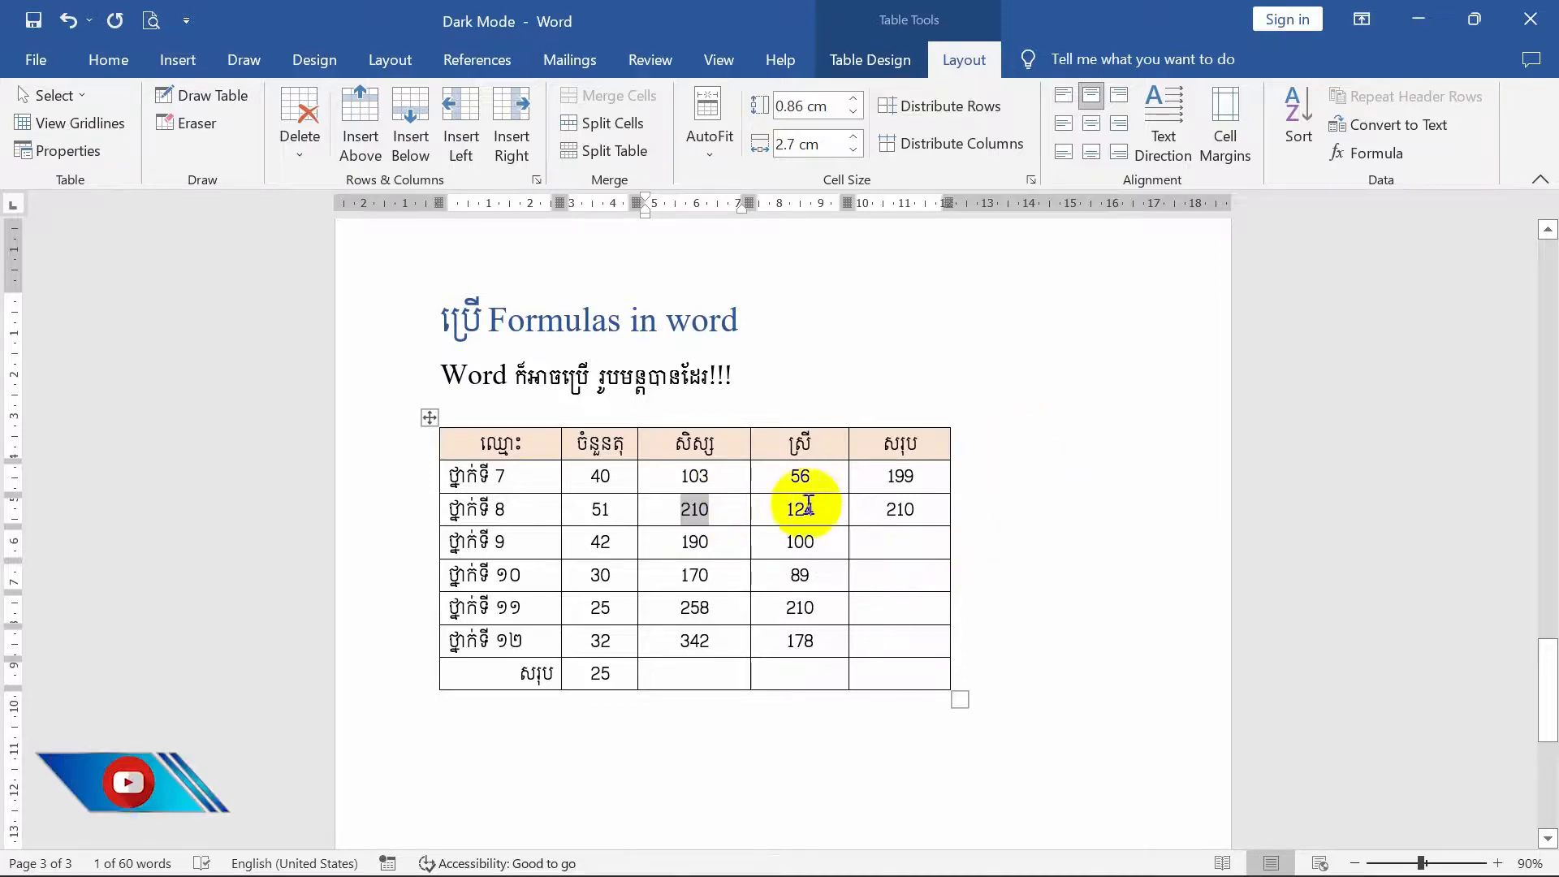
pyautogui.click(909, 546)
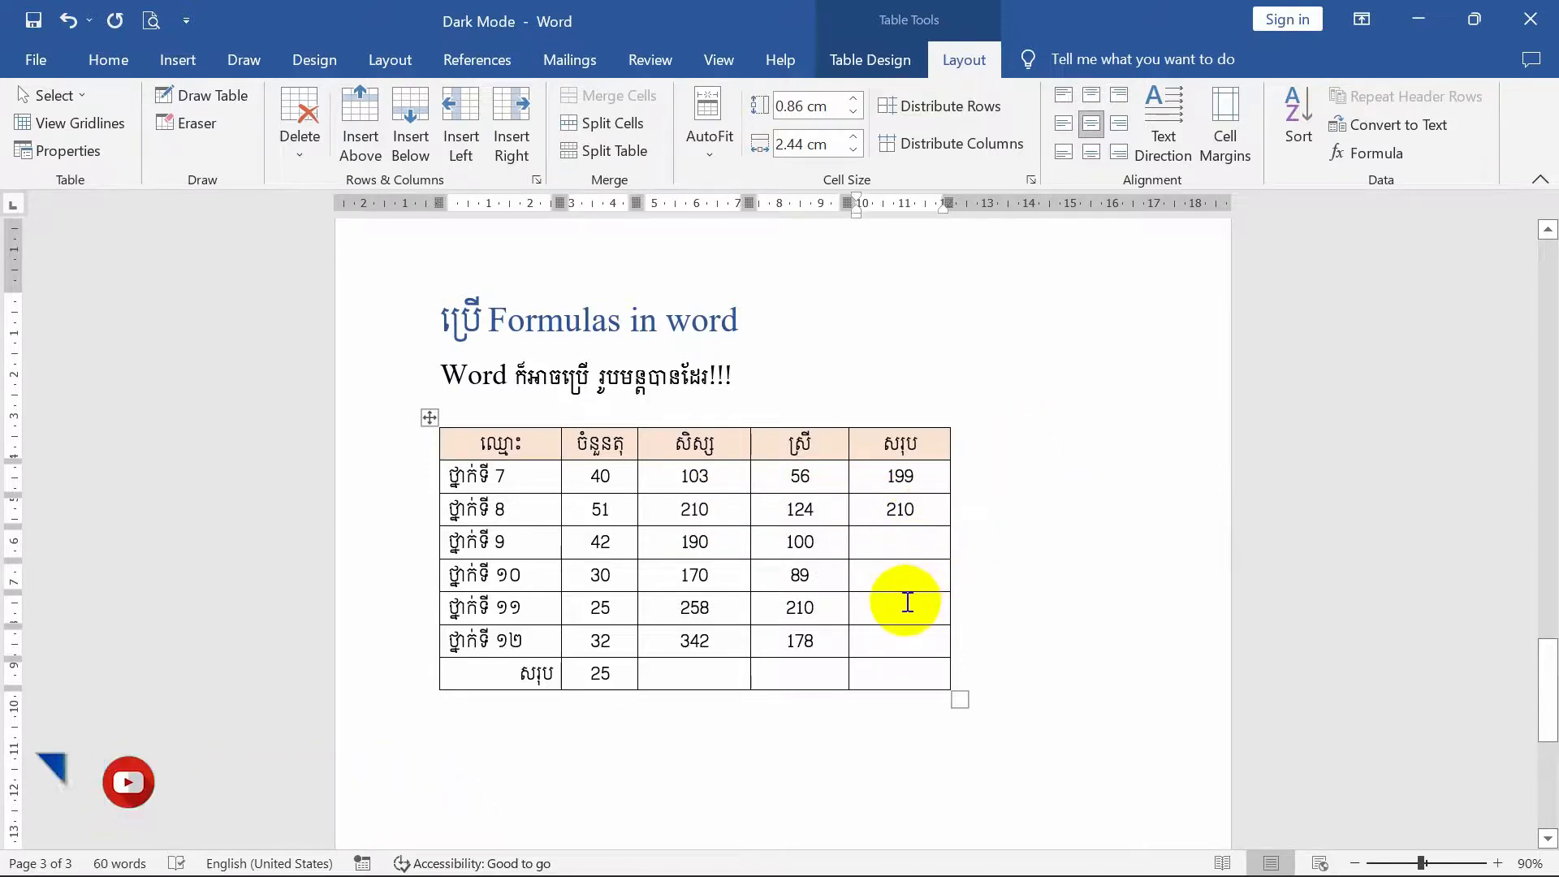
pyautogui.scroll(-2, 873, 686)
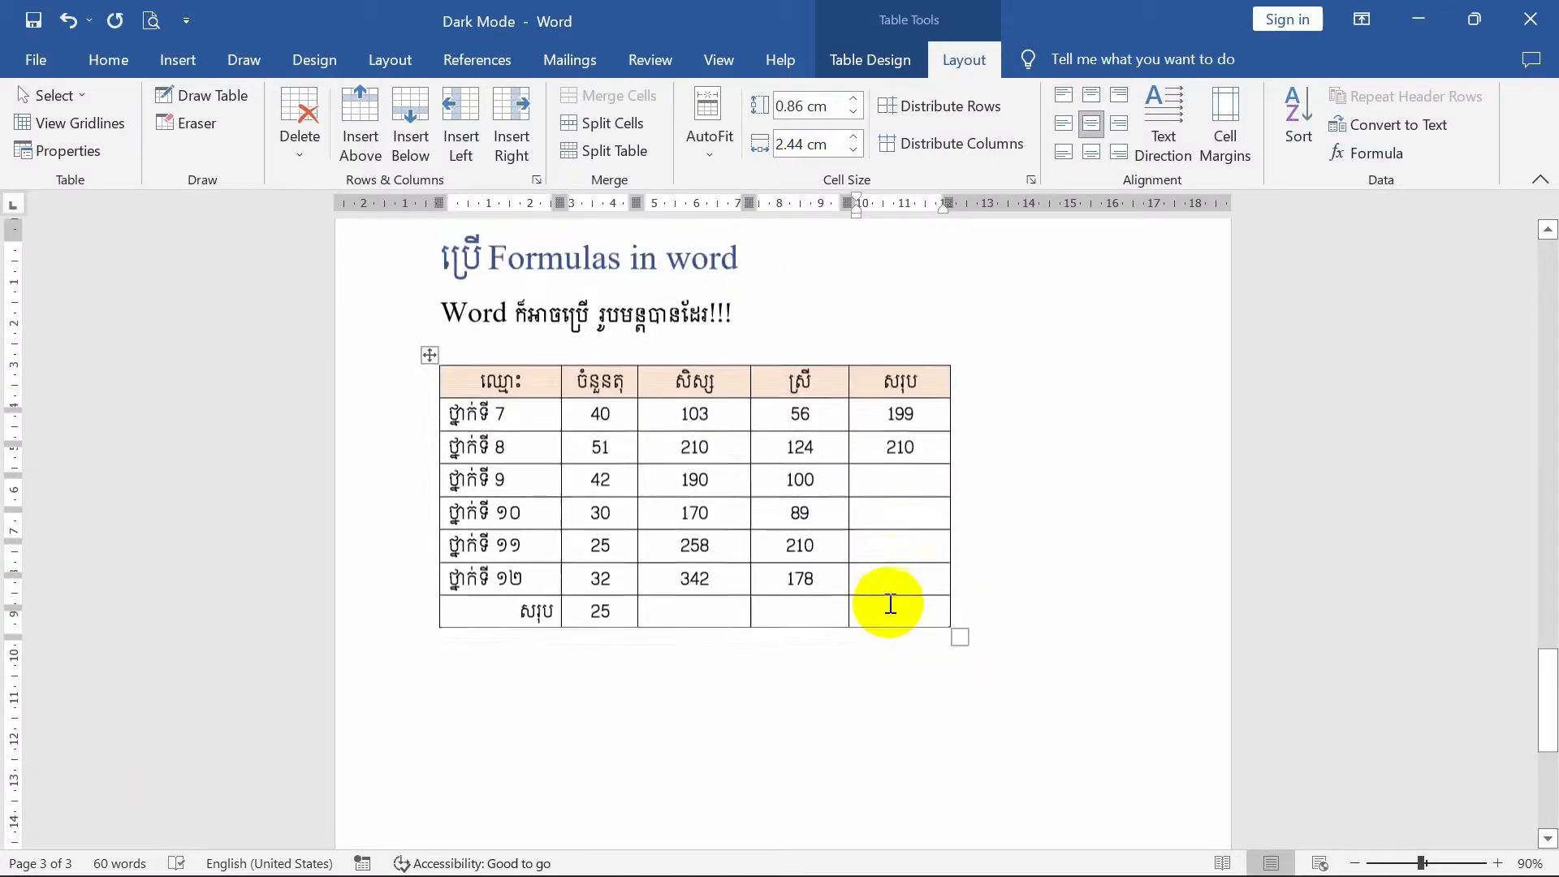
pyautogui.scroll(-3, 1055, 668)
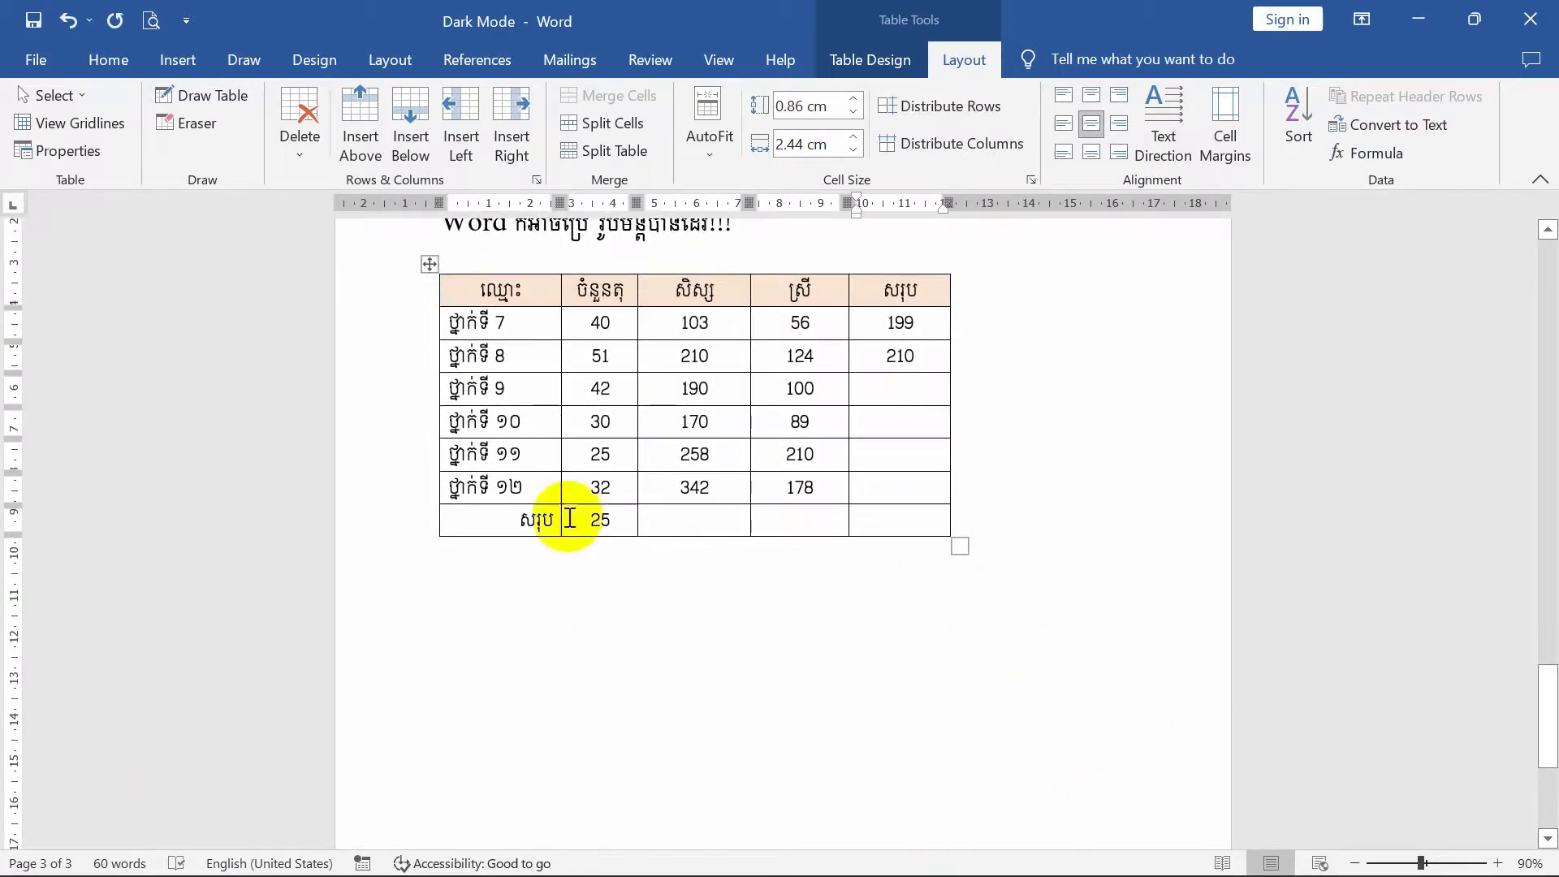
pyautogui.scroll(-2, 949, 668)
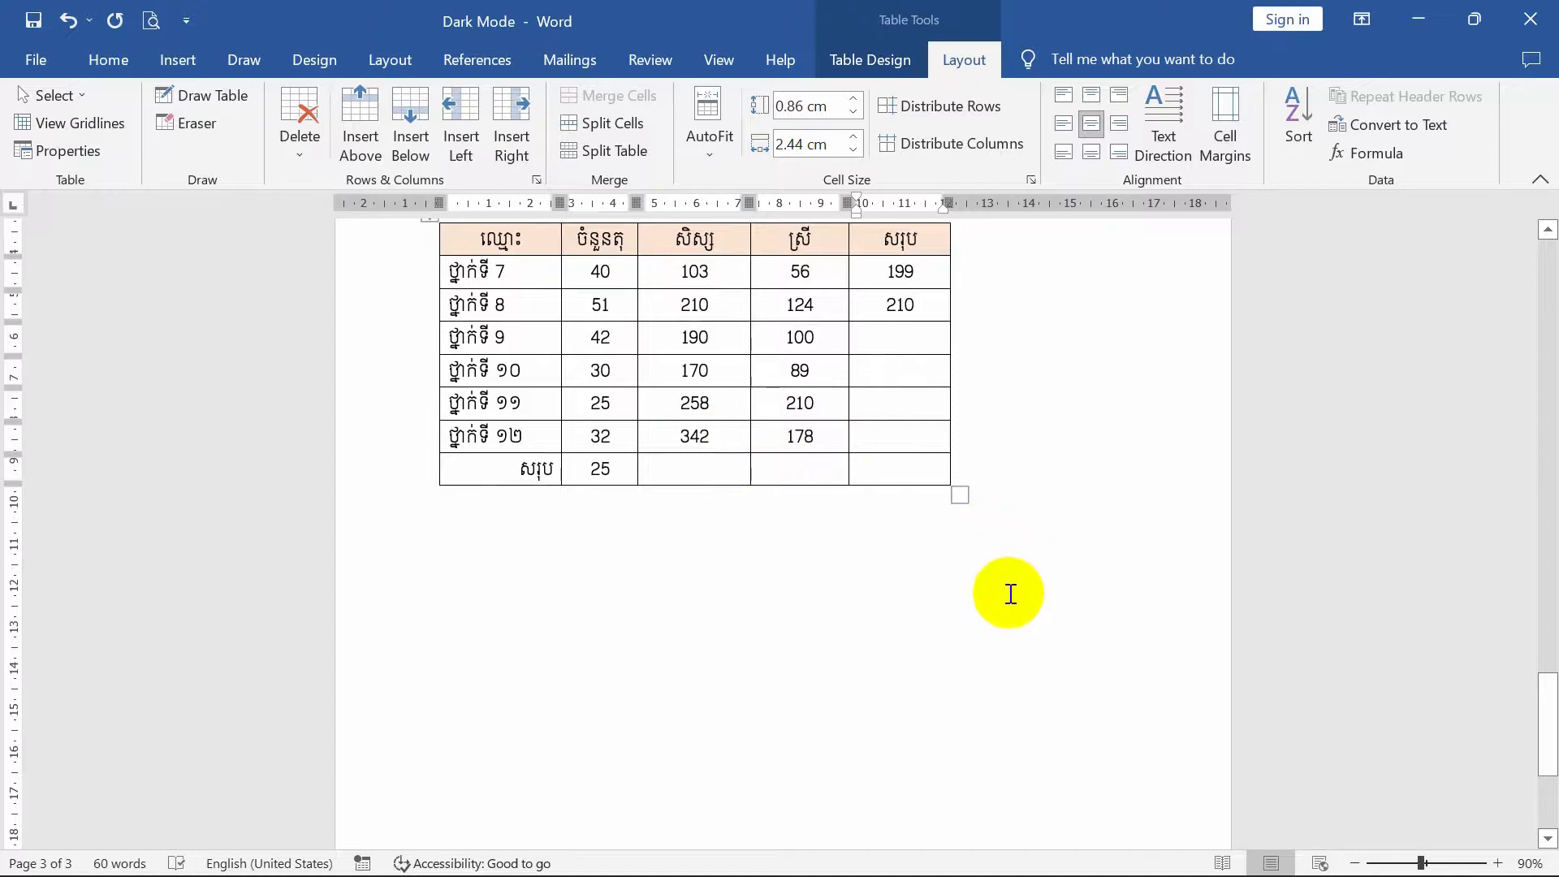
pyautogui.scroll(-2, 661, 631)
pyautogui.scroll(2, 661, 630)
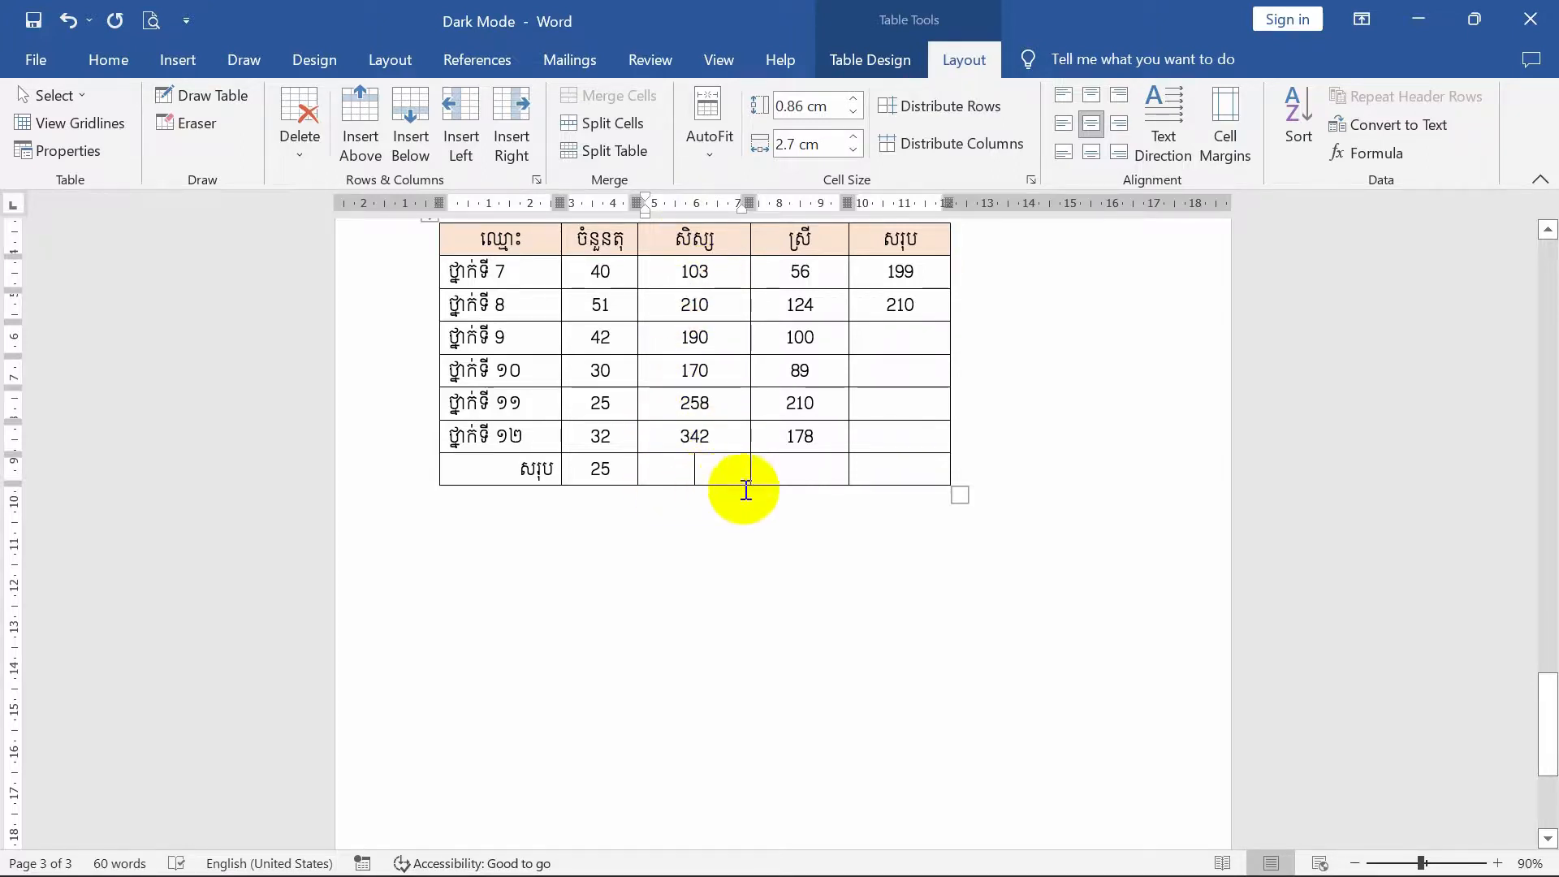
pyautogui.scroll(3, 724, 488)
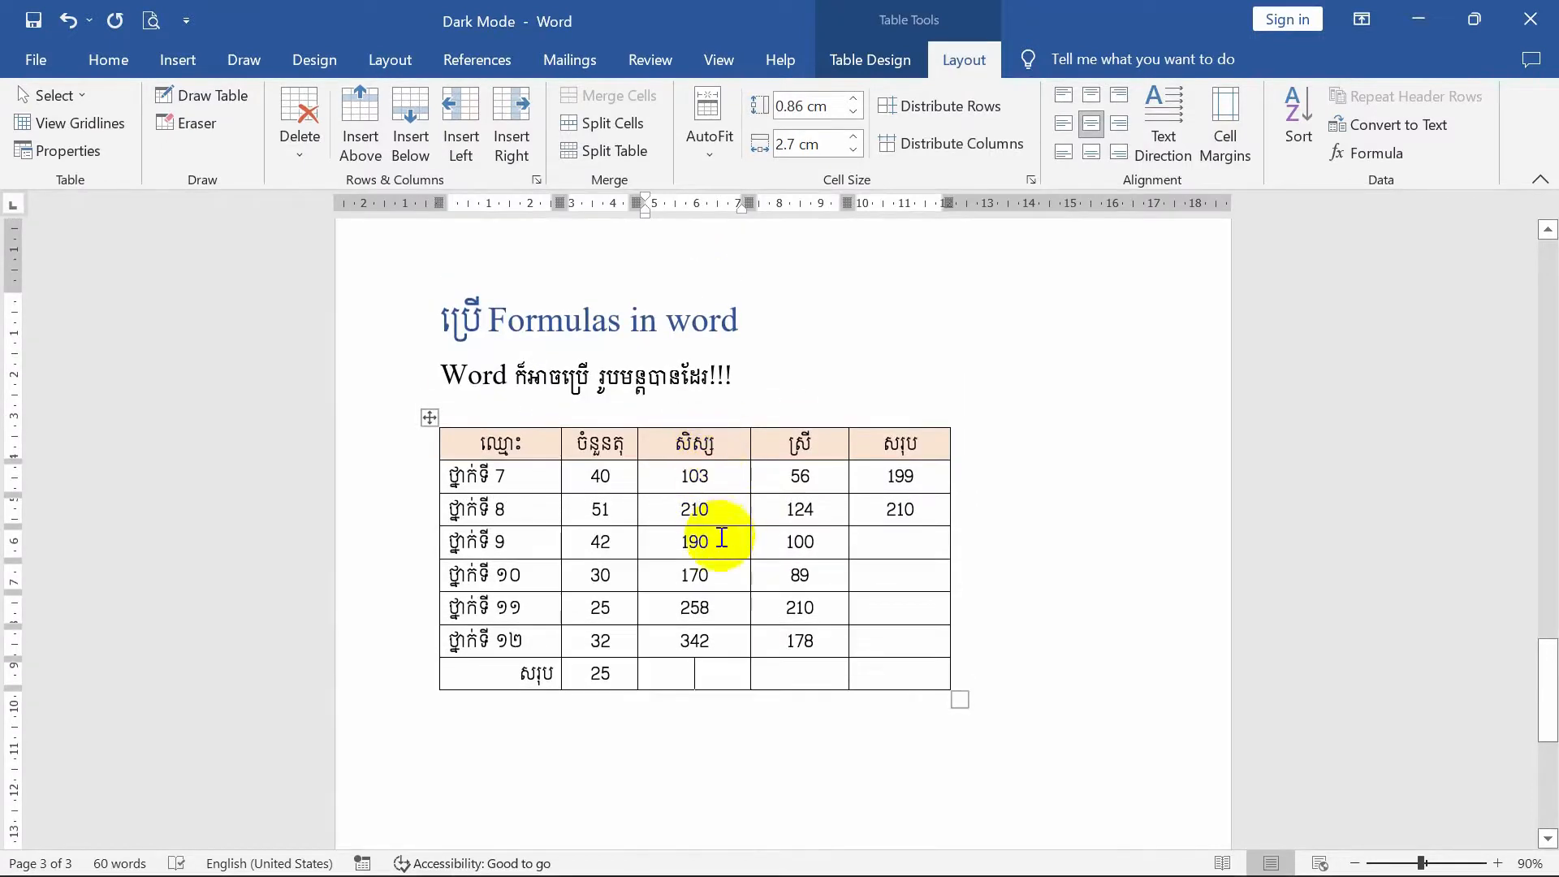
pyautogui.scroll(-1, 714, 487)
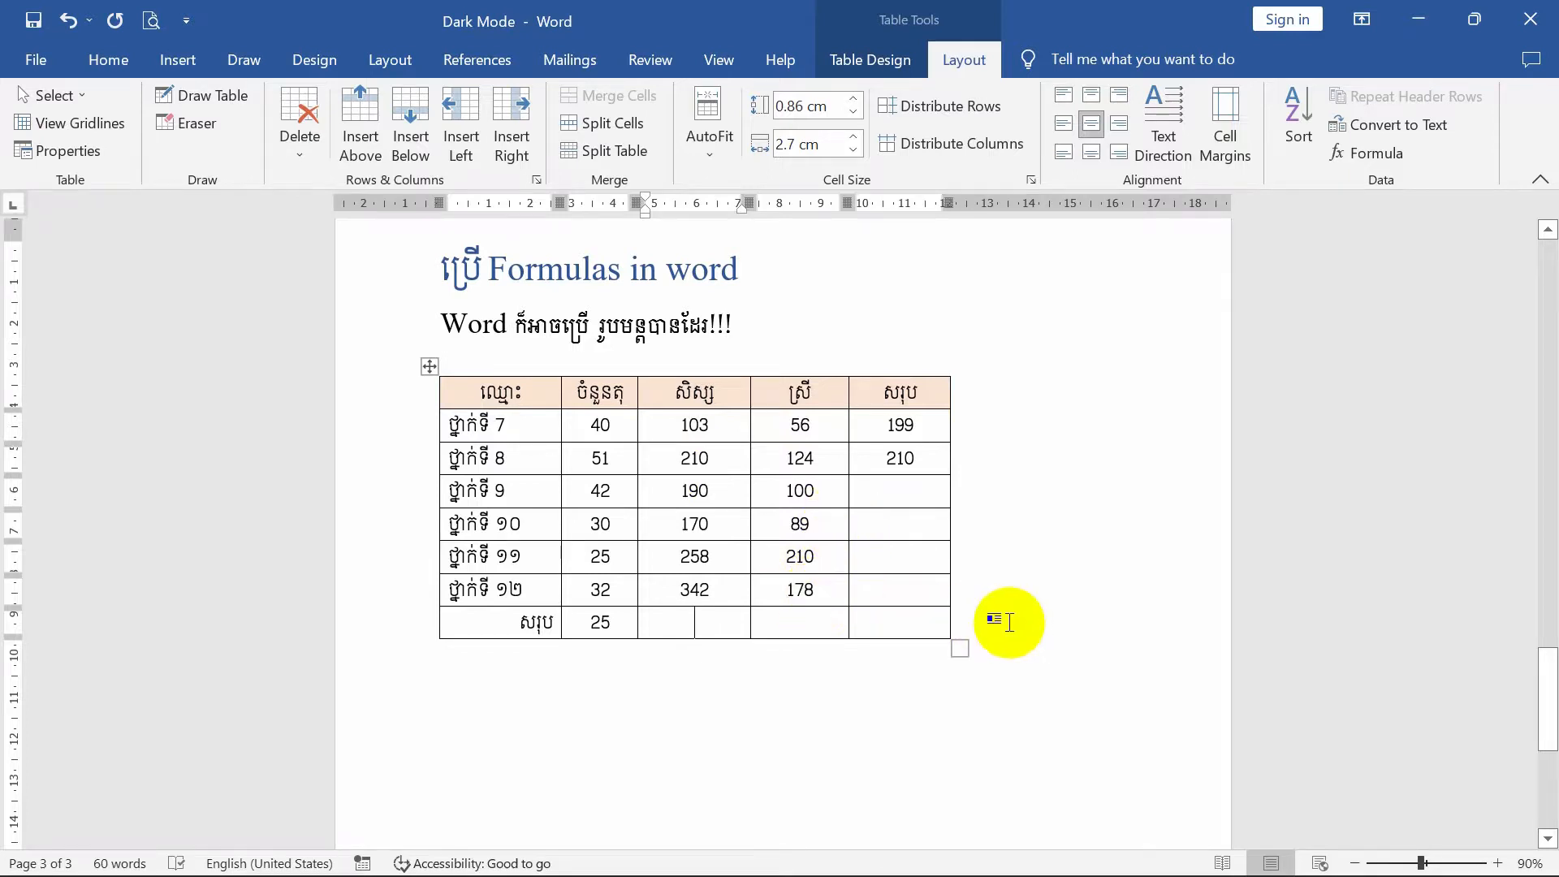
pyautogui.scroll(1, 809, 549)
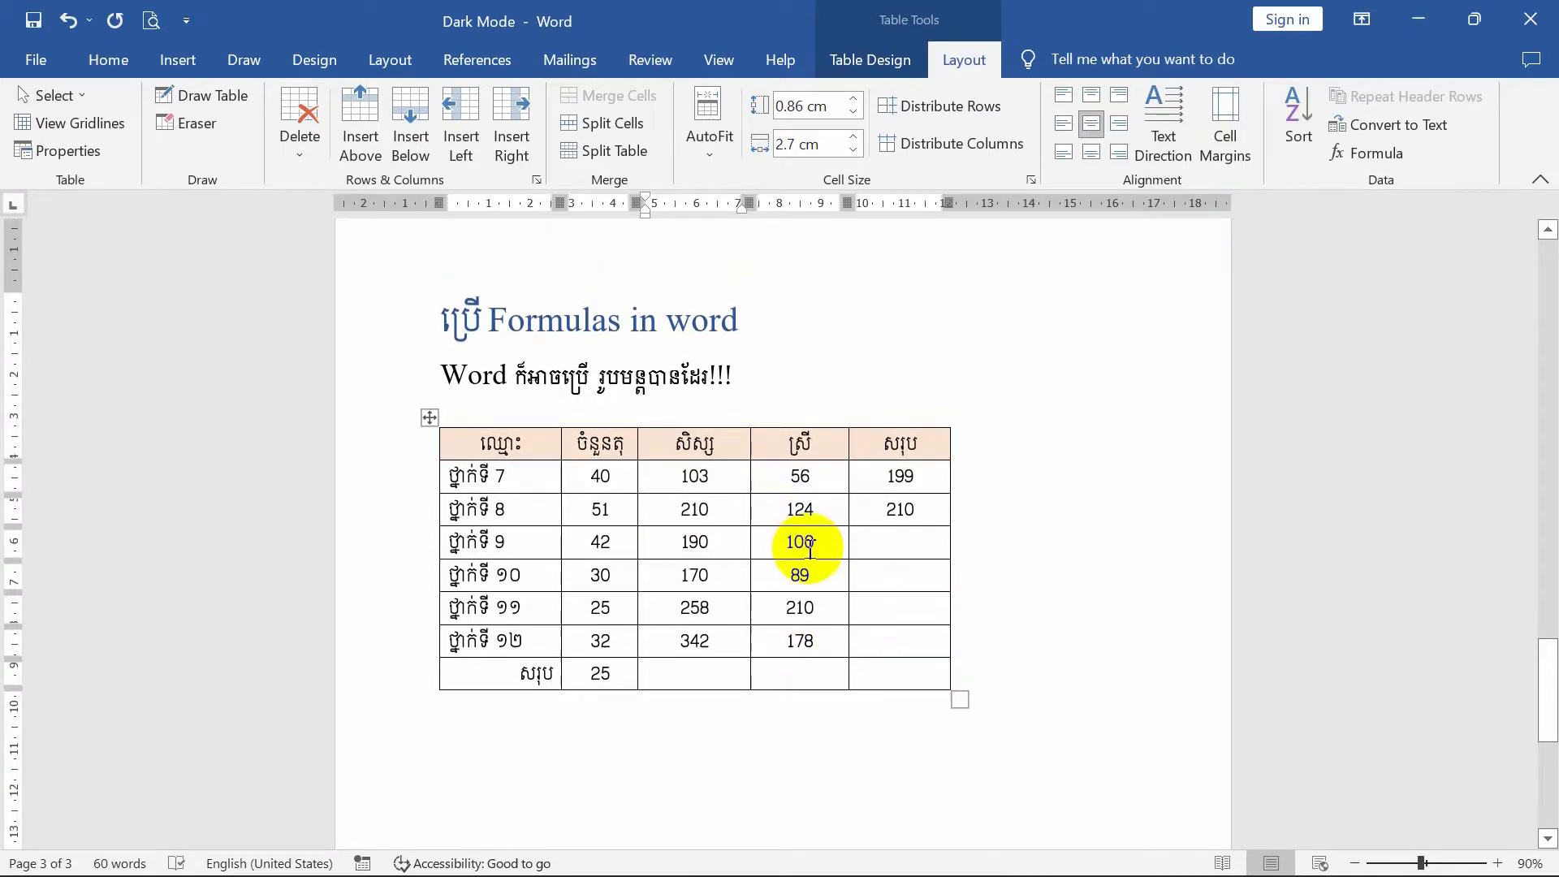